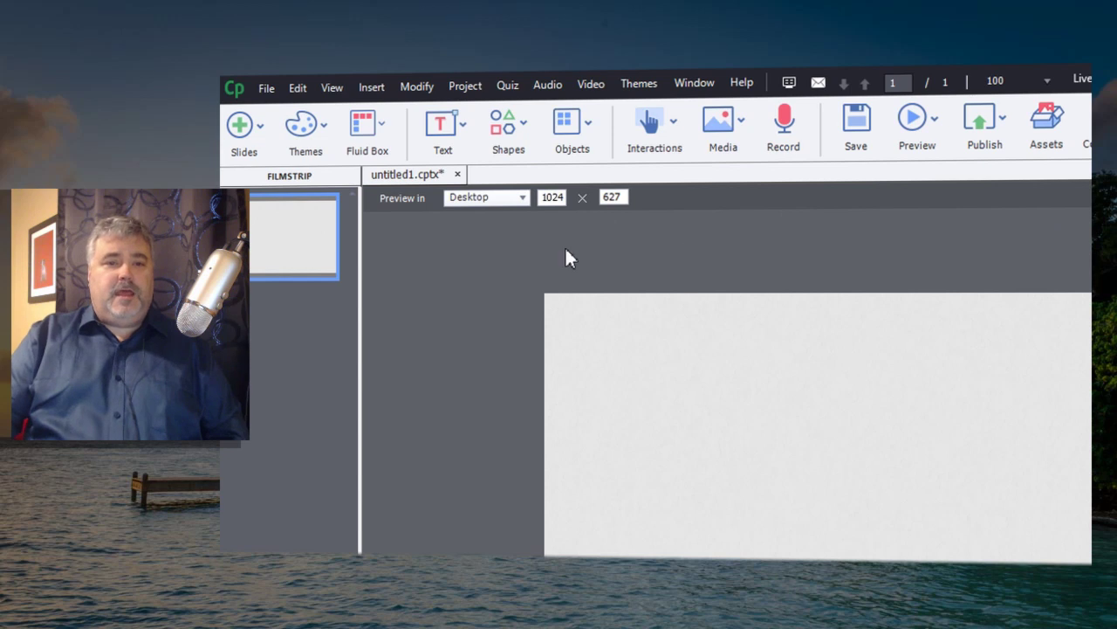
Keep the Desktop preview and drag the Preview Slider to narrow it to a custom 633 × 627 size
{"action": "left_click", "coordinate": [521, 201]}
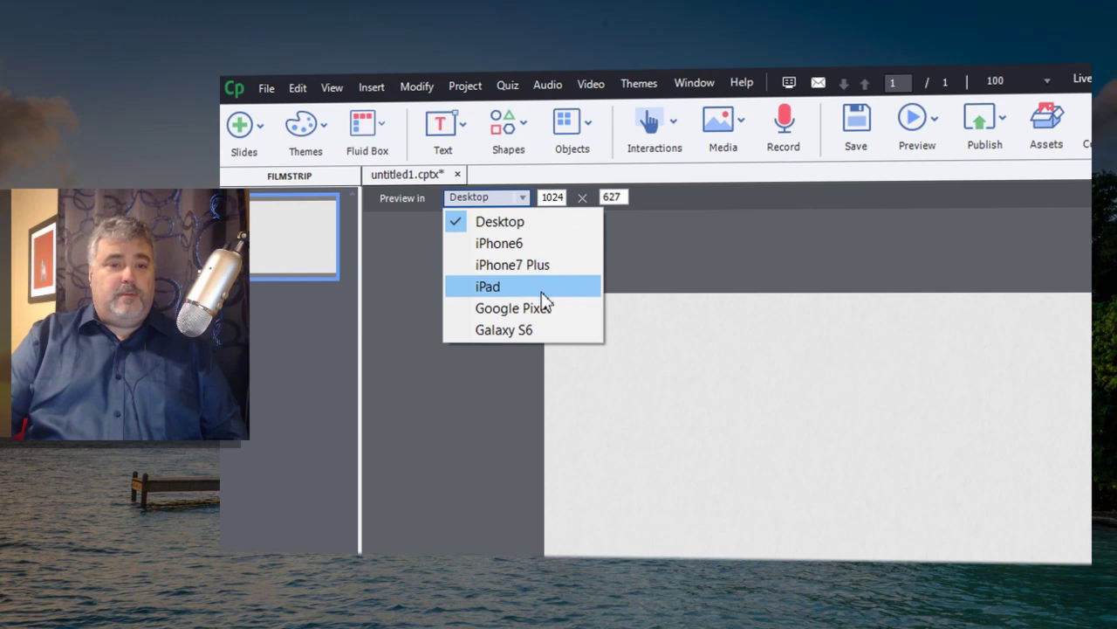
{"action": "left_click", "coordinate": [409, 375]}
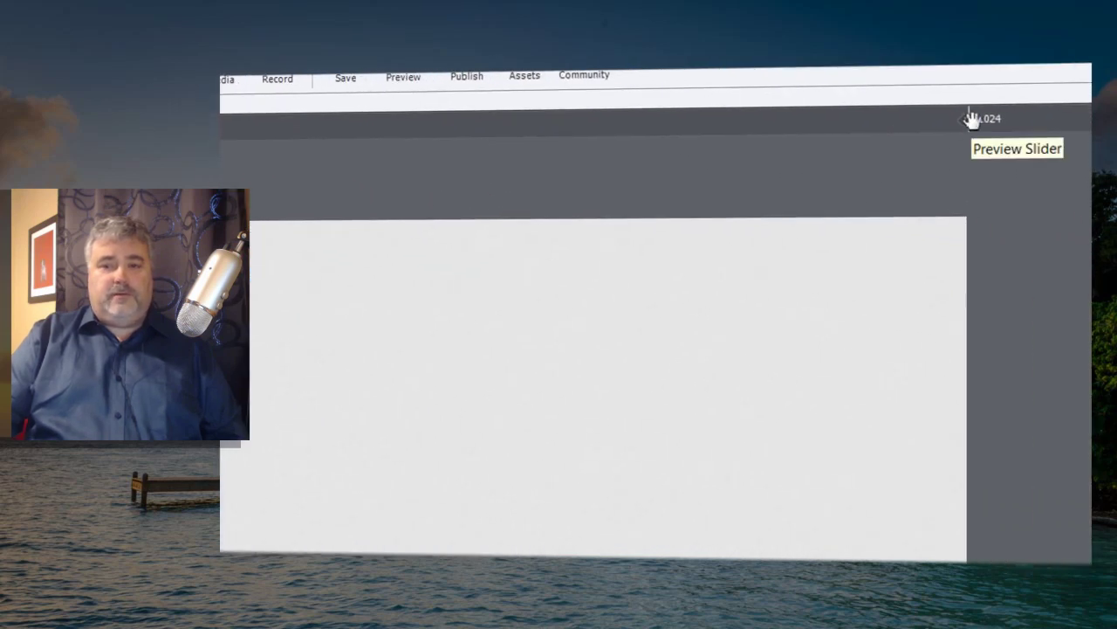
{"action": "left_click_drag", "start_coordinate": [971, 120], "coordinate": [623, 137]}
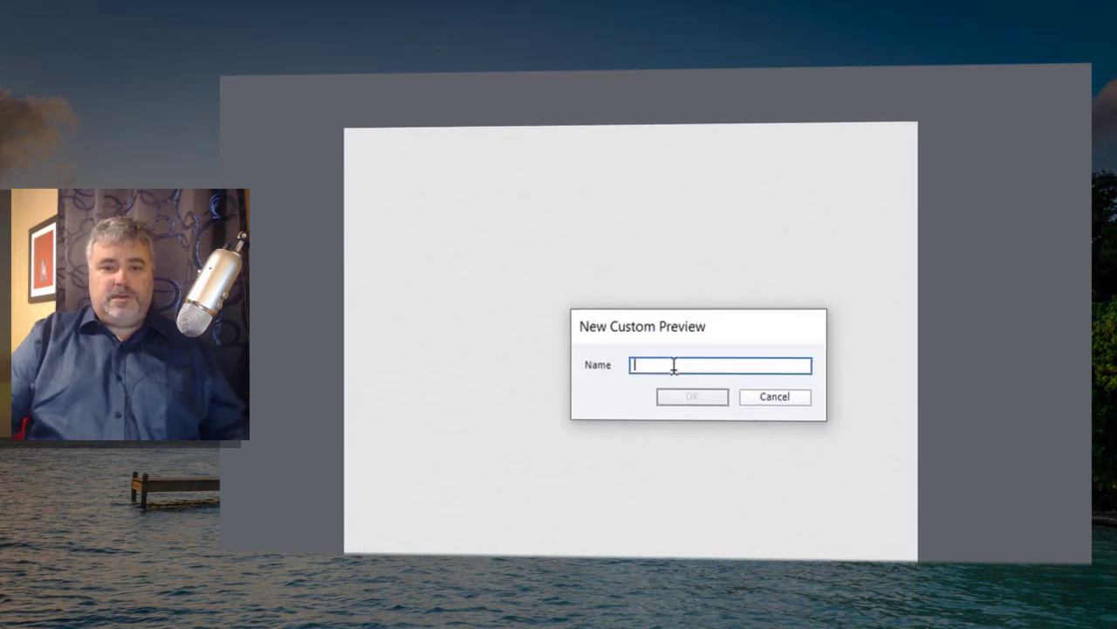
Save the 633 × 627 preview as a custom preset named 'Custom' and check the preview device list
{"action": "type", "text": "Custom"}
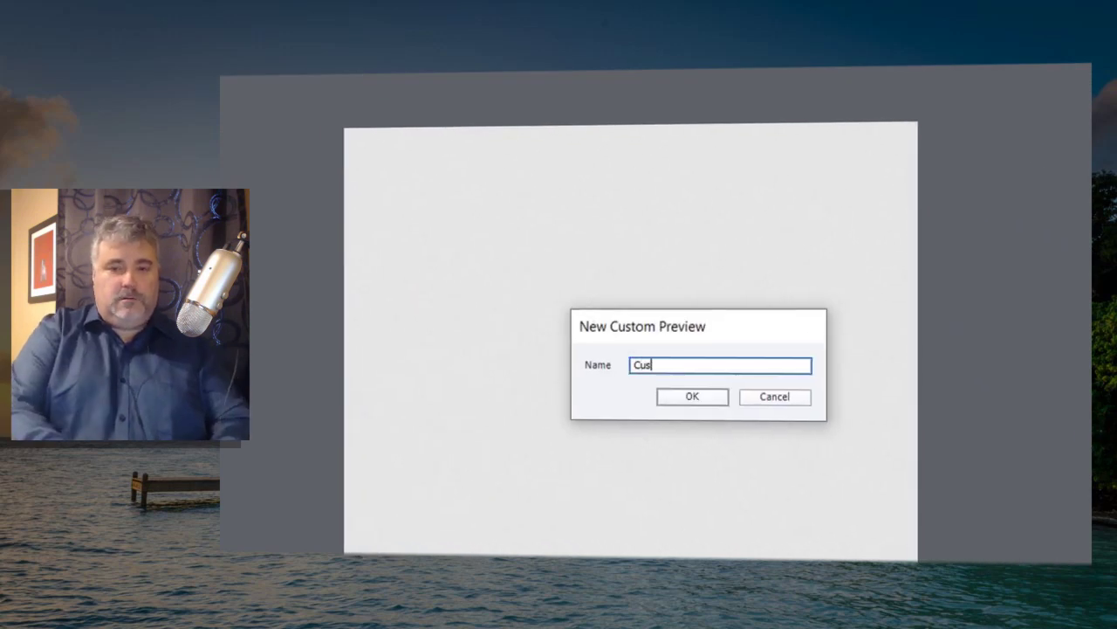
{"action": "left_click", "coordinate": [694, 397]}
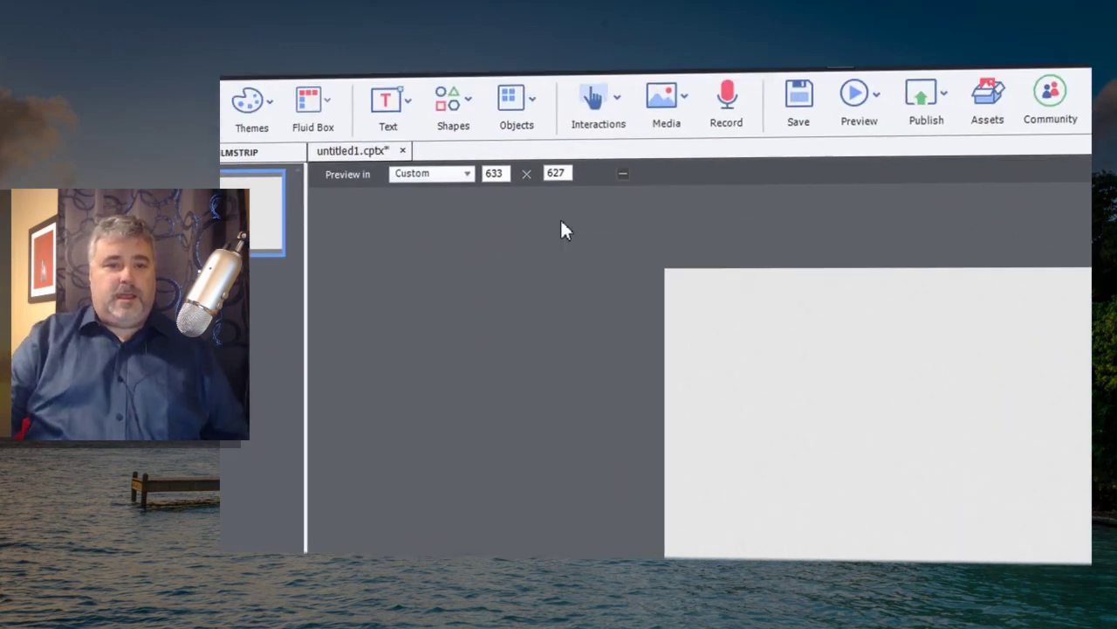
{"action": "left_click", "coordinate": [525, 201]}
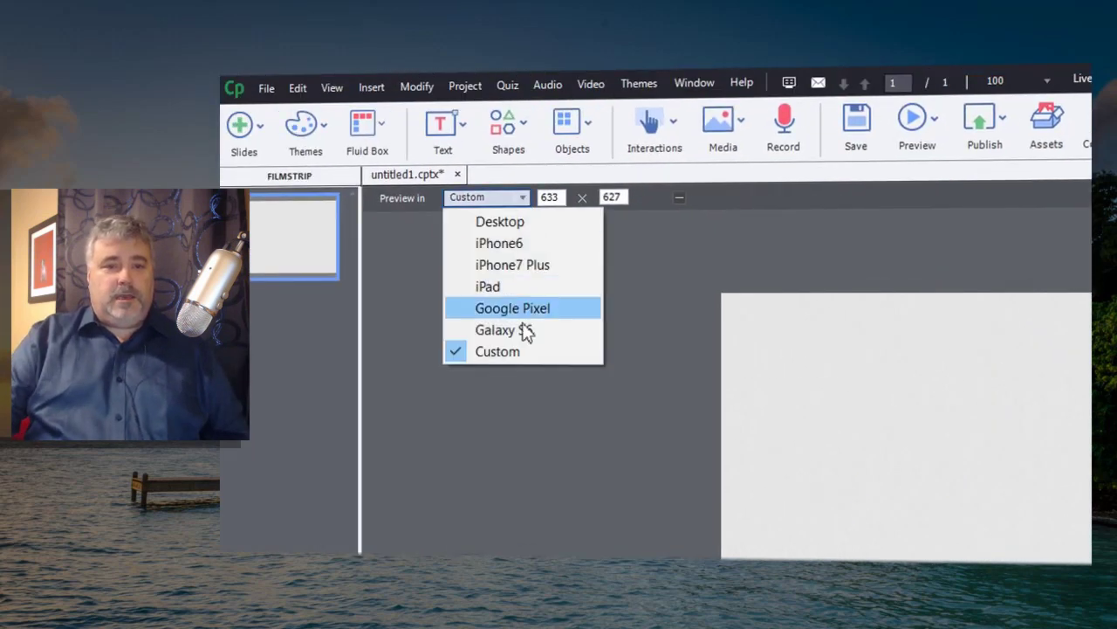
{"action": "left_click", "coordinate": [522, 352]}
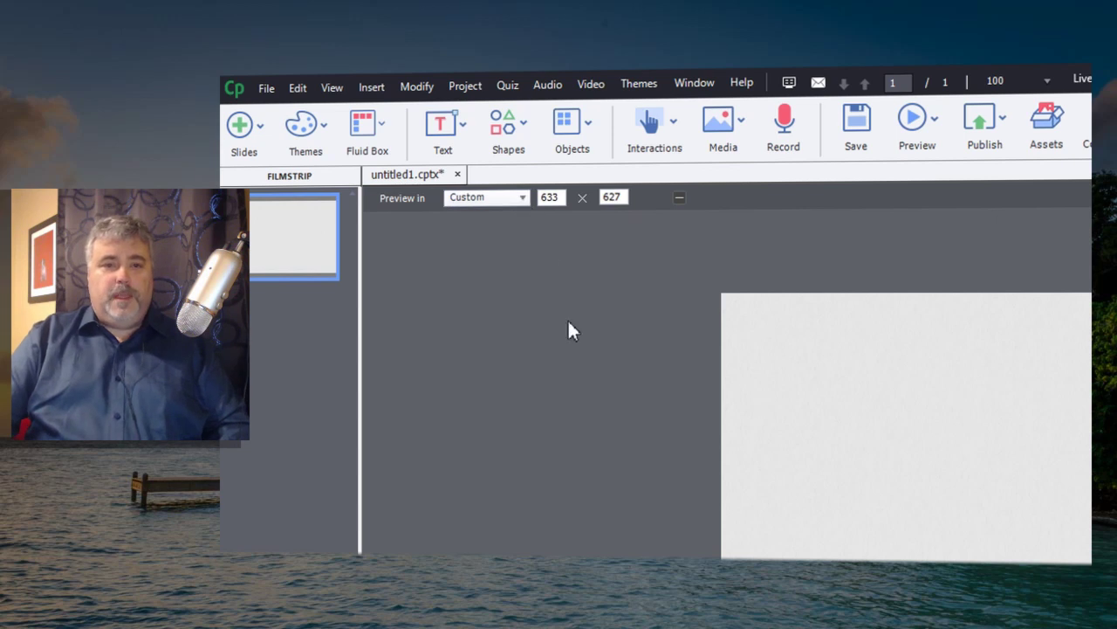
{"action": "left_click", "coordinate": [519, 199]}
Return the preview to Desktop size and insert a vertical fluid box with three stacked rows
{"action": "left_click", "coordinate": [518, 218]}
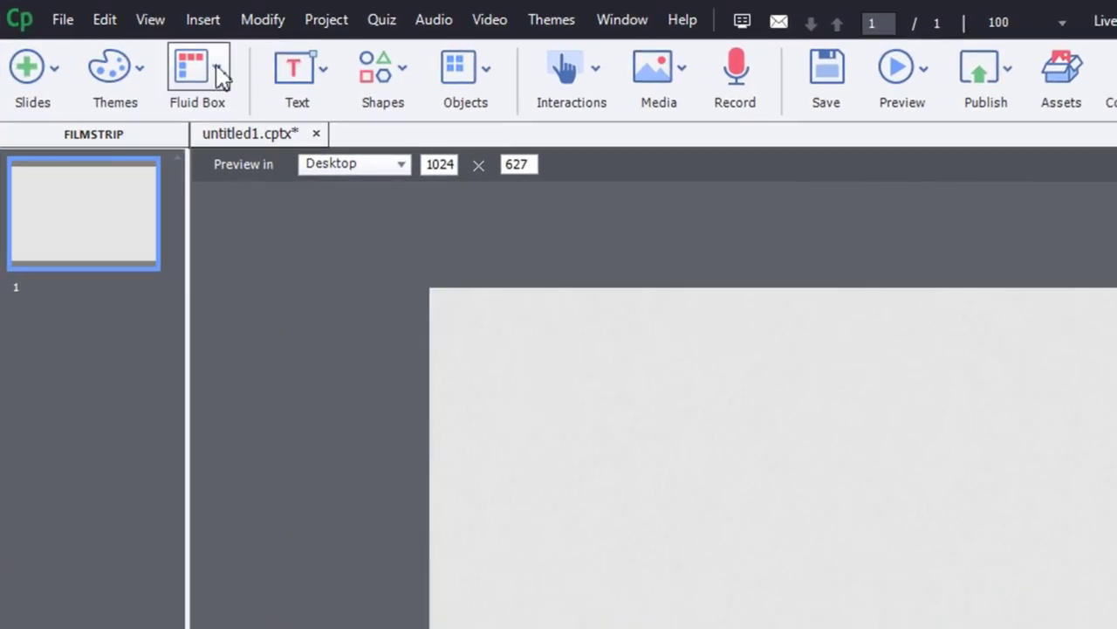
{"action": "left_click", "coordinate": [216, 70]}
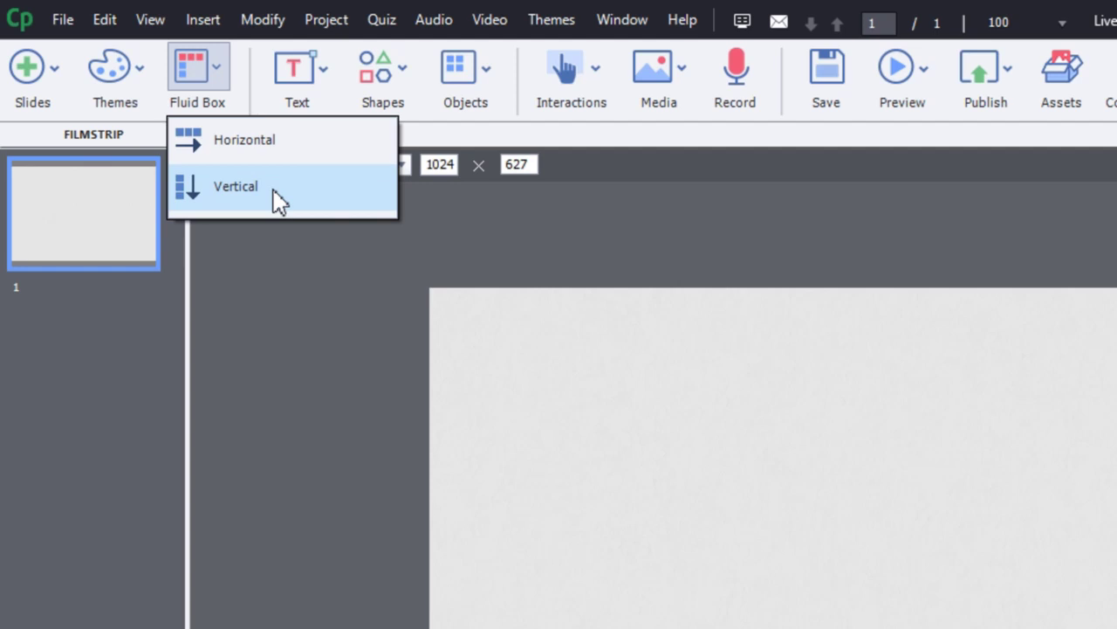
{"action": "mouse_move", "coordinate": [278, 199]}
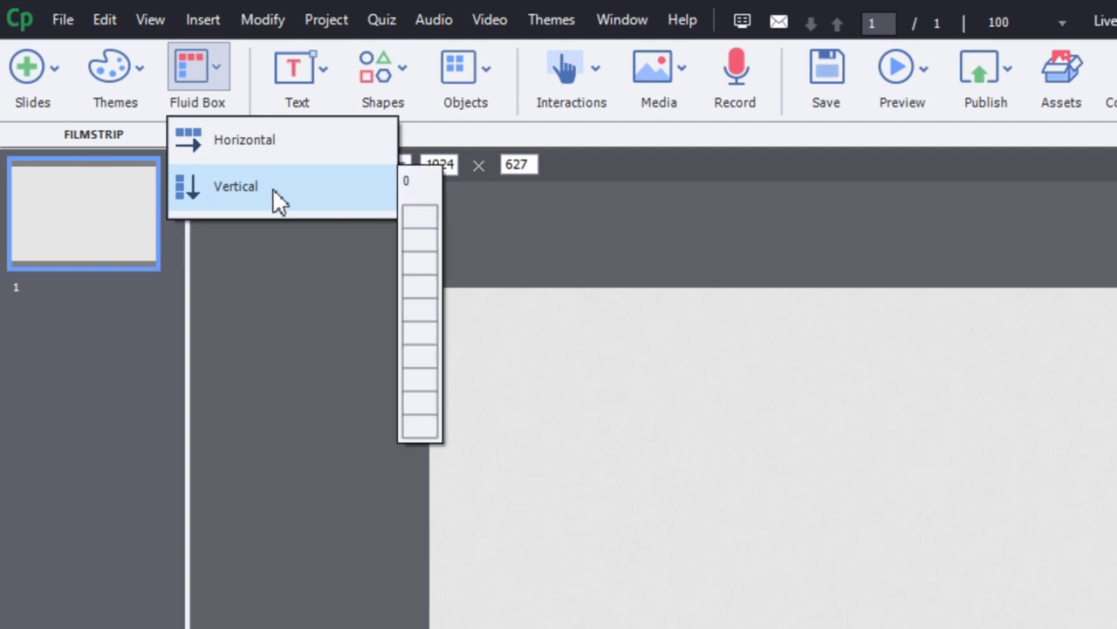
{"action": "left_click", "coordinate": [420, 263]}
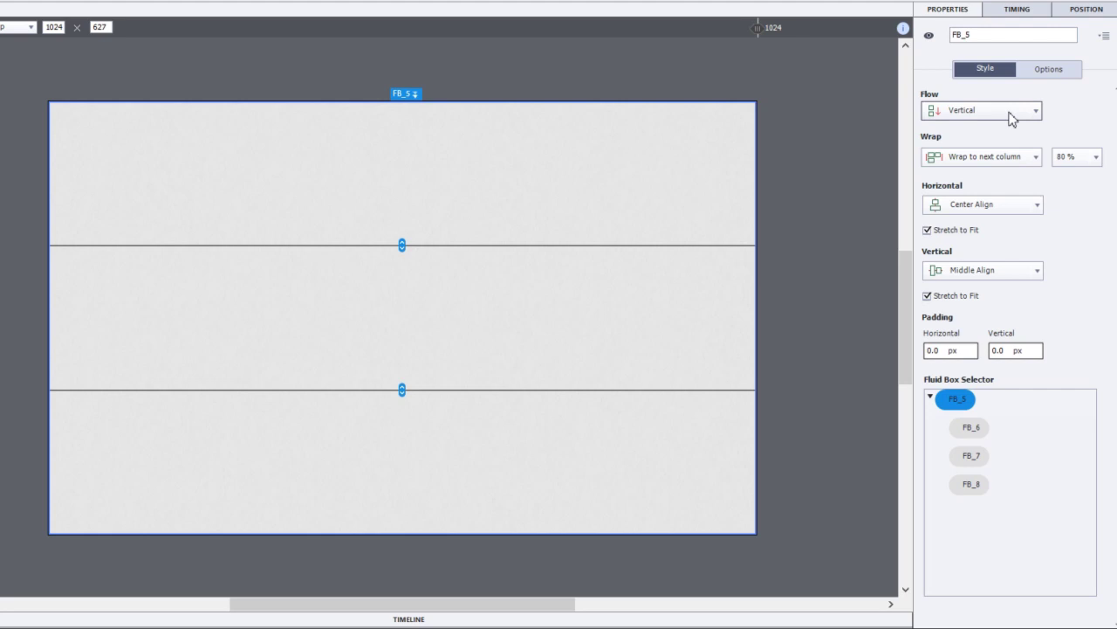
{"action": "left_click", "coordinate": [1011, 119]}
{"action": "left_click", "coordinate": [1000, 157]}
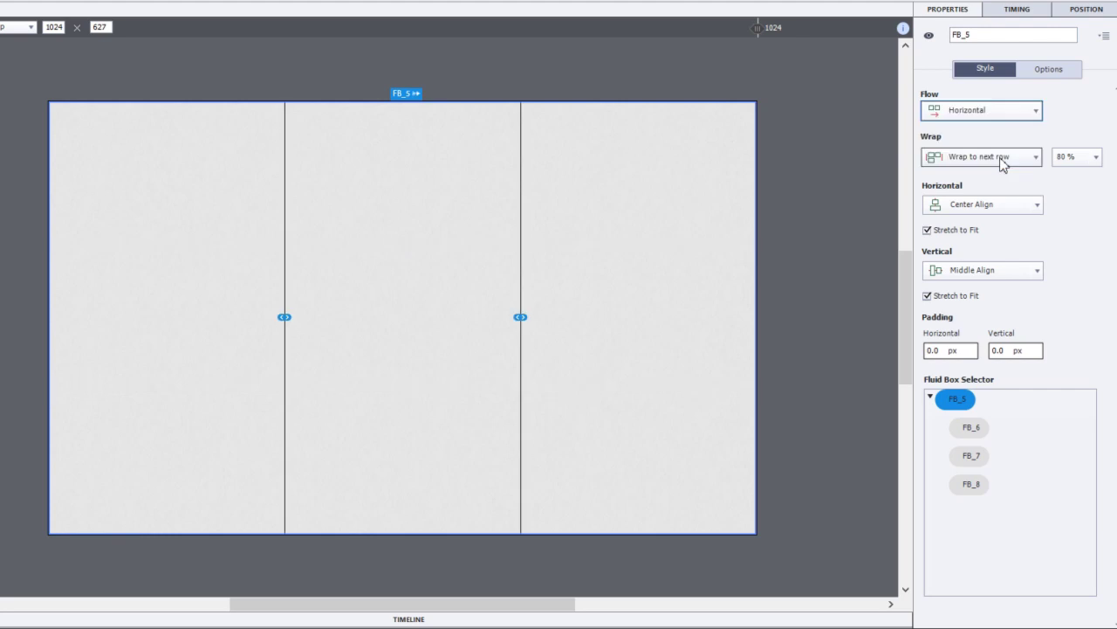
{"action": "left_click", "coordinate": [993, 112]}
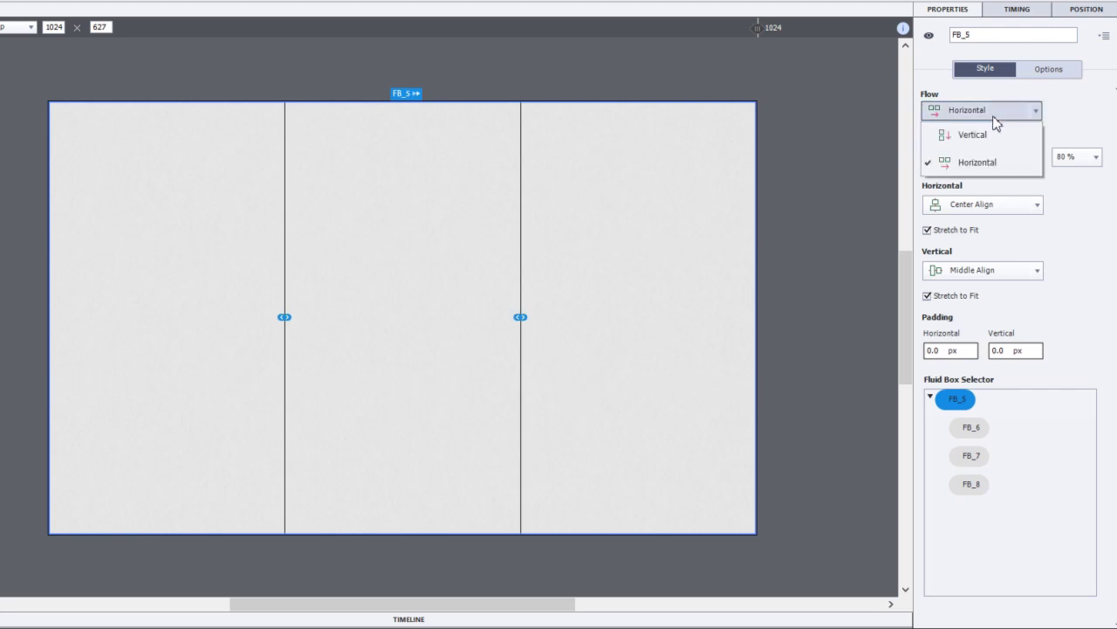
{"action": "left_click", "coordinate": [997, 137]}
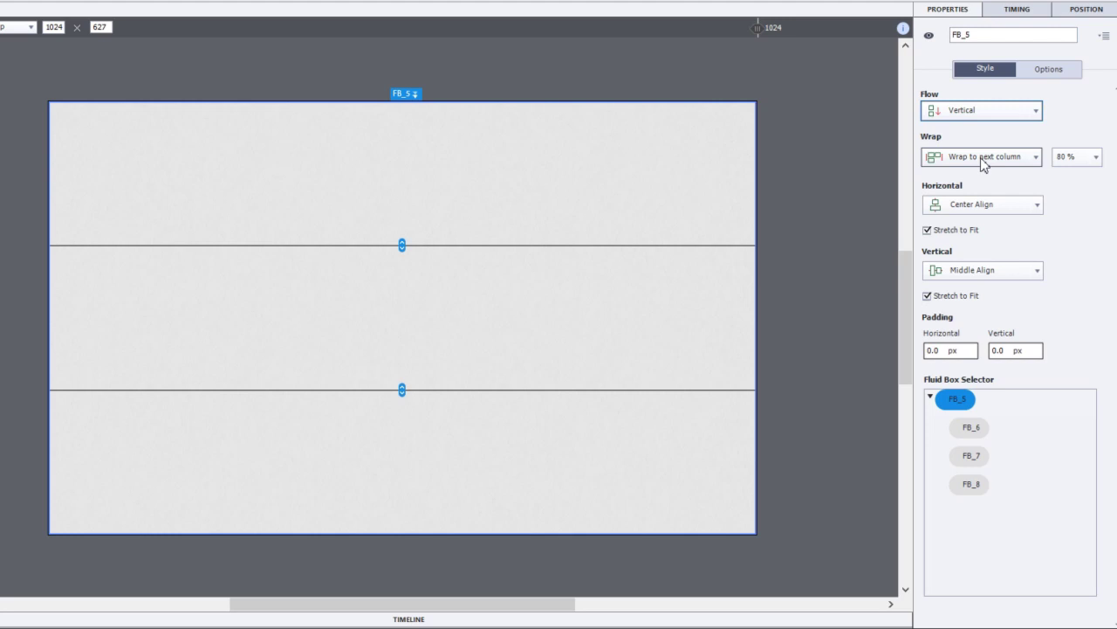
{"action": "left_click", "coordinate": [984, 157]}
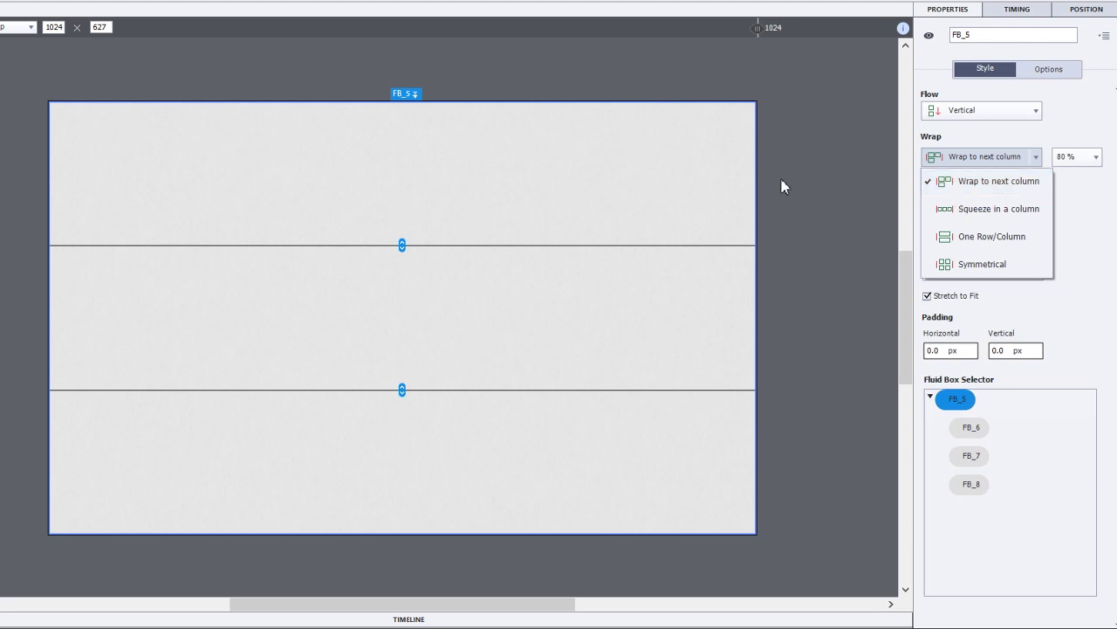
{"action": "left_click", "coordinate": [242, 174]}
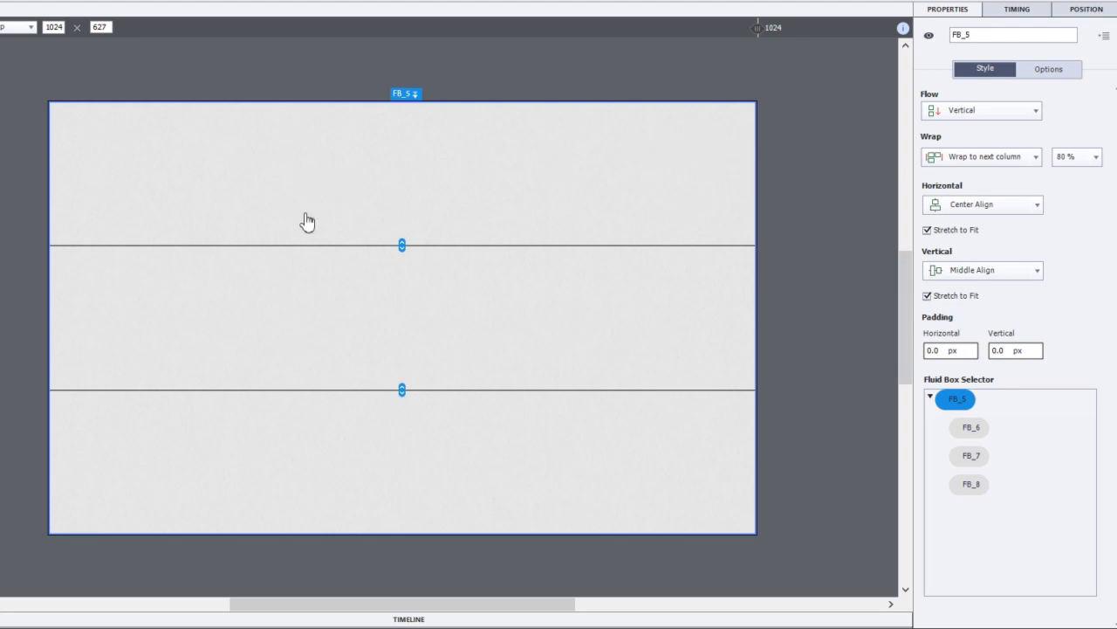
{"action": "left_click", "coordinate": [986, 158]}
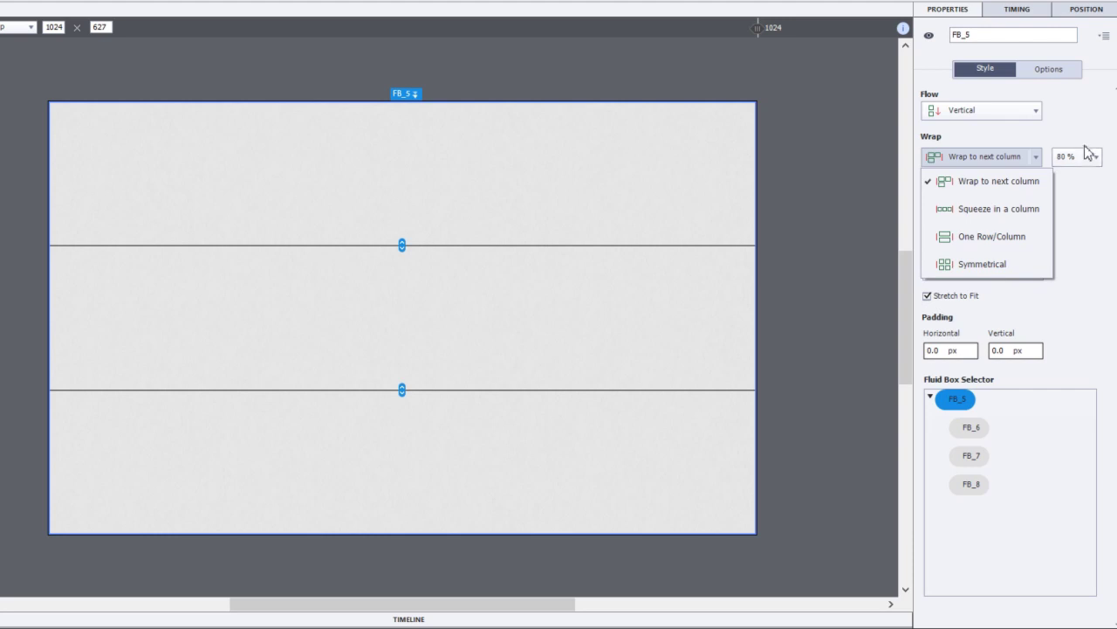
{"action": "left_click", "coordinate": [1091, 202]}
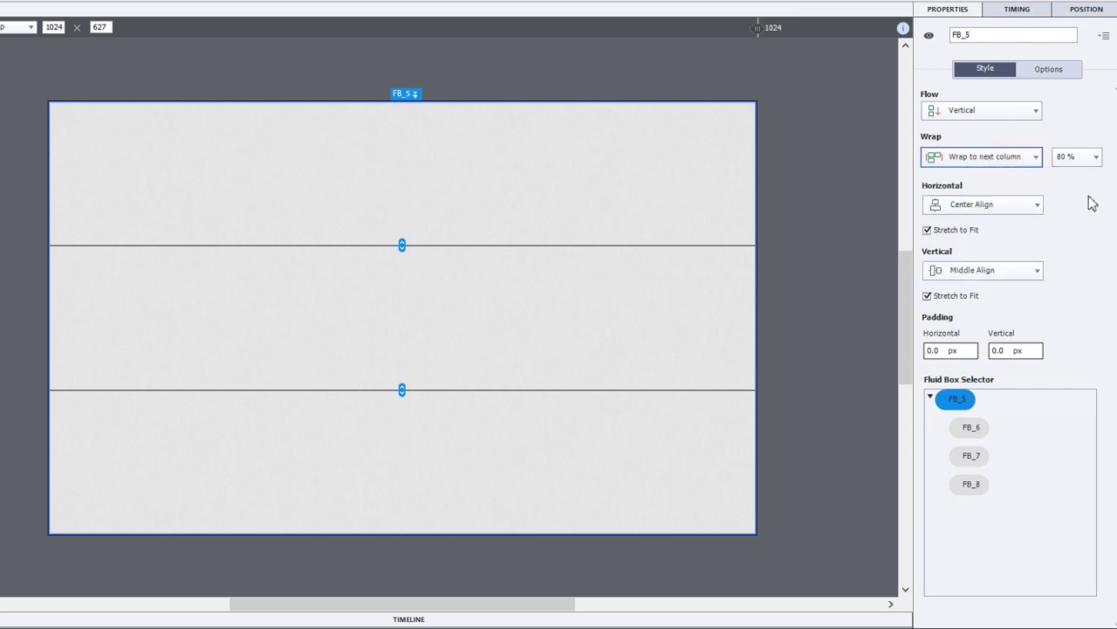
{"action": "left_click", "coordinate": [1024, 209]}
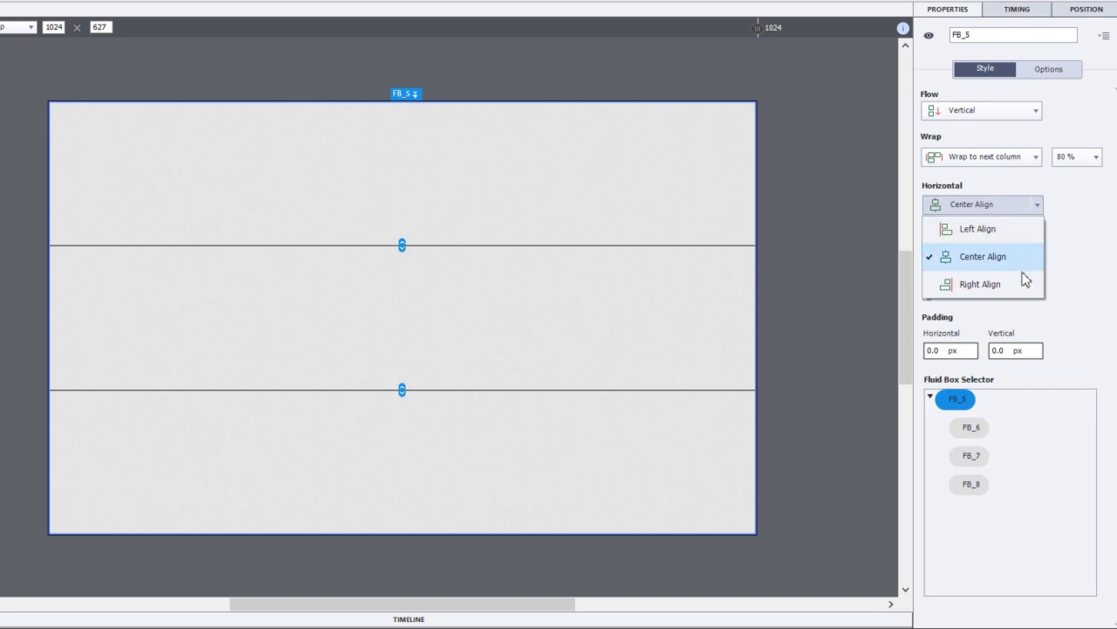
{"action": "left_click", "coordinate": [1075, 248]}
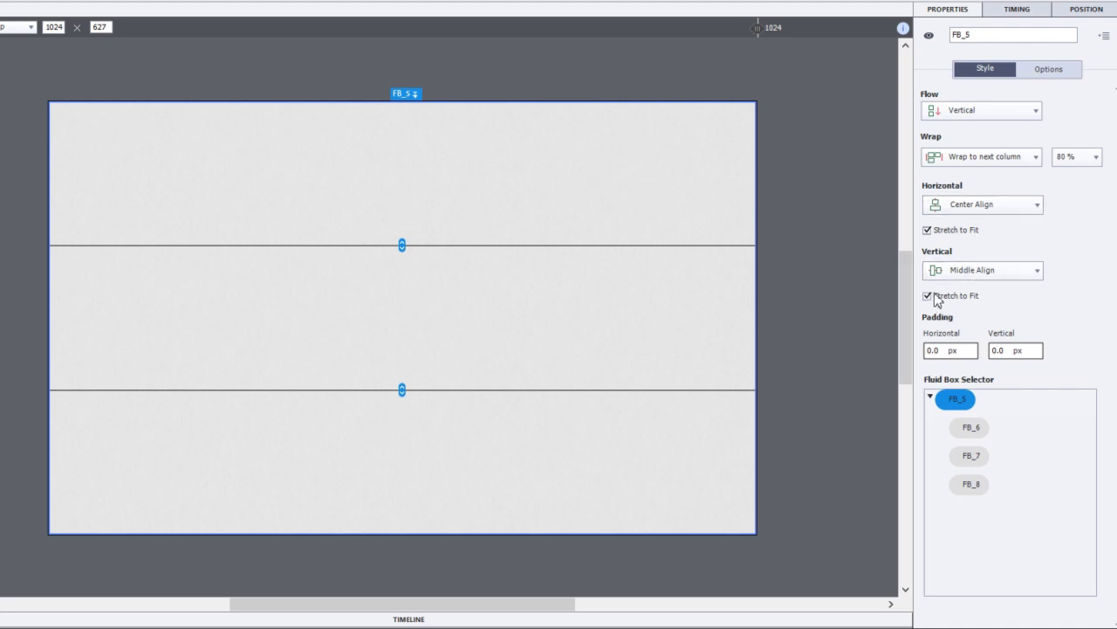
{"action": "left_click", "coordinate": [1001, 277]}
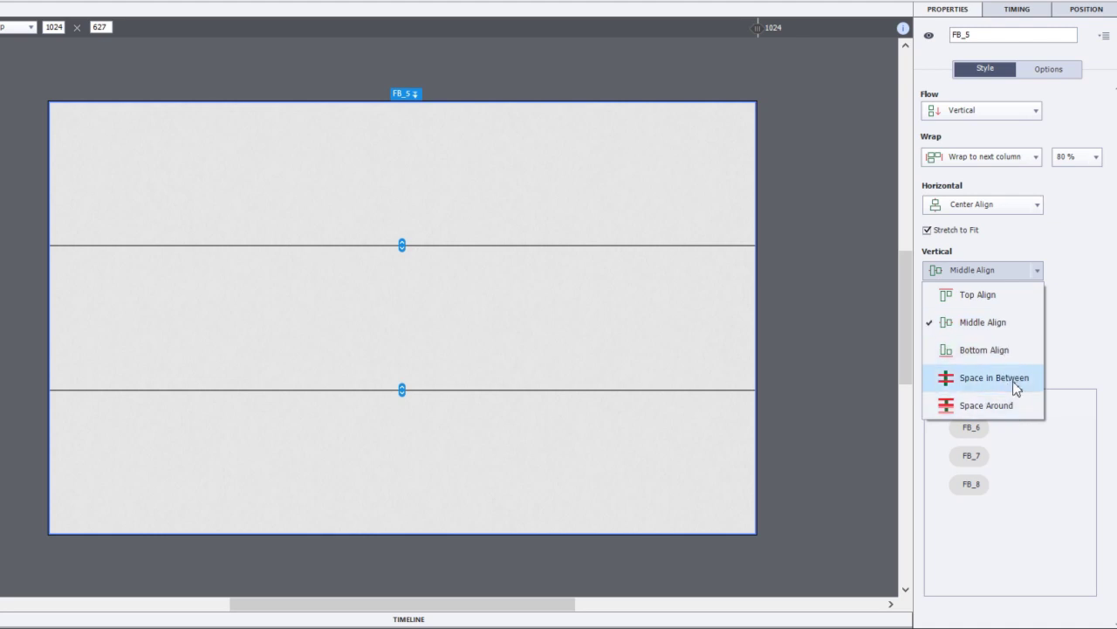
{"action": "left_click", "coordinate": [1067, 326]}
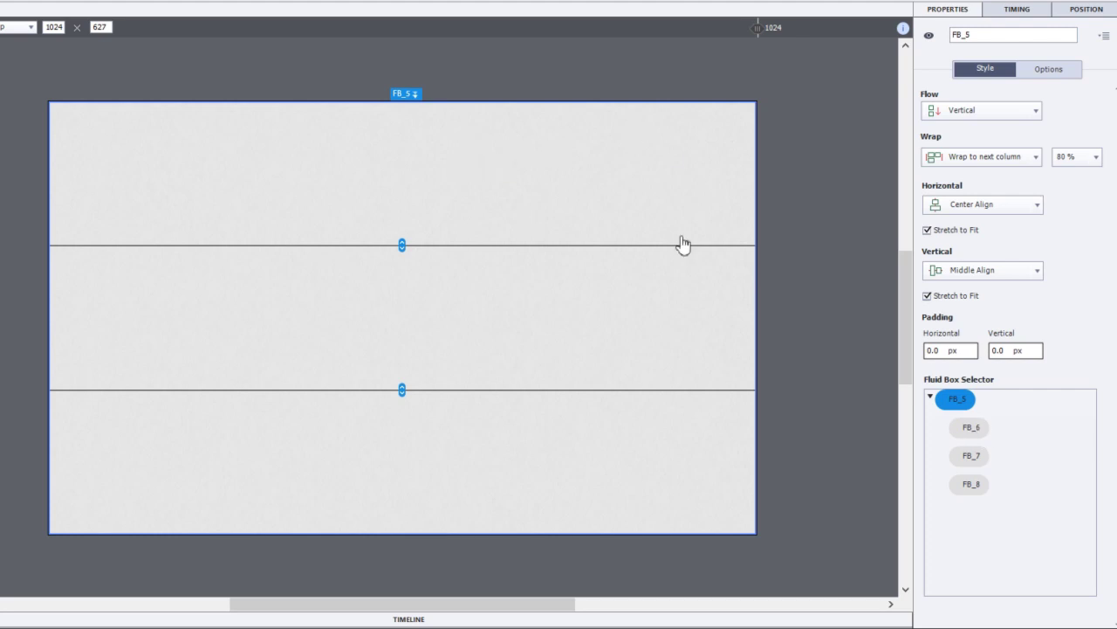
Drag FB_5's top divider up and bottom divider down so the middle row becomes much taller
{"action": "left_click", "coordinate": [974, 428]}
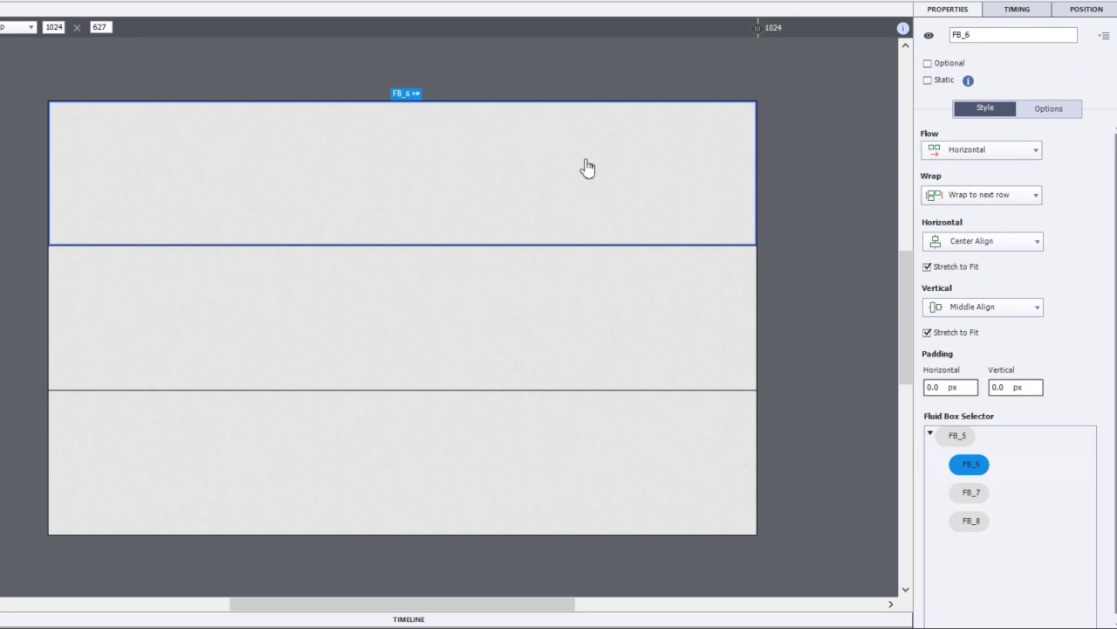
{"action": "left_click", "coordinate": [962, 438]}
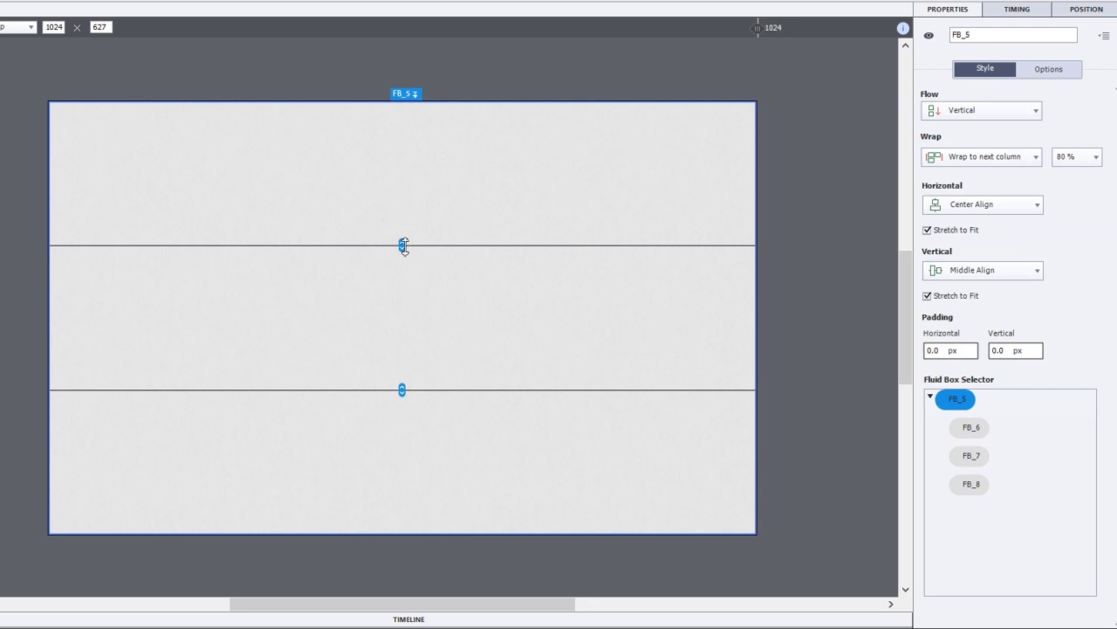
{"action": "left_click_drag", "start_coordinate": [403, 246], "coordinate": [404, 168]}
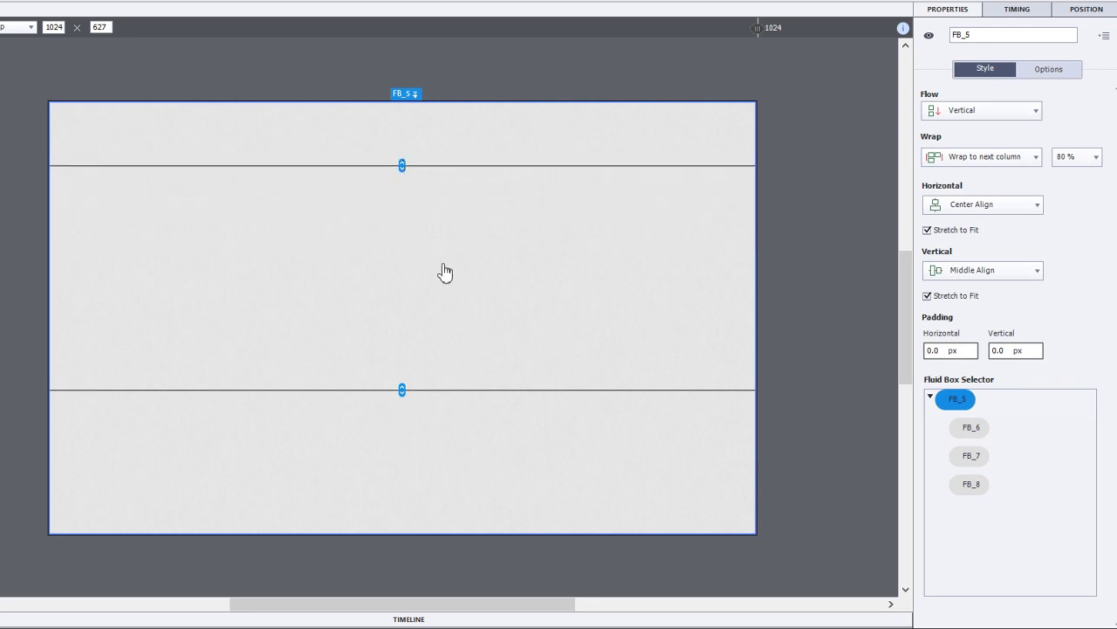
{"action": "left_click_drag", "start_coordinate": [401, 389], "coordinate": [386, 465]}
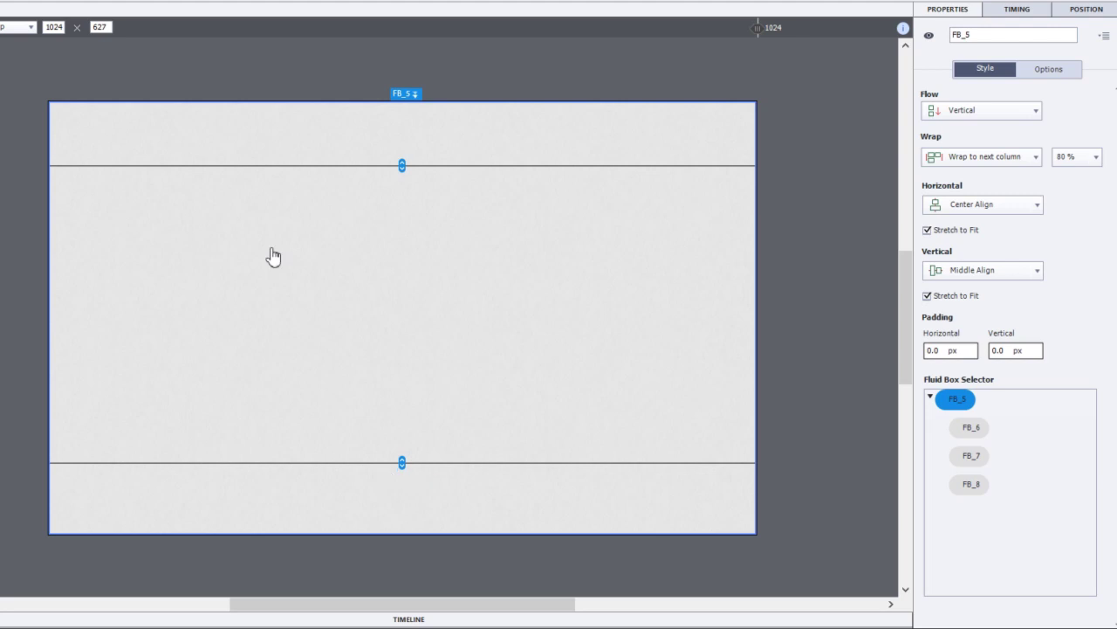
{"action": "left_click", "coordinate": [971, 427]}
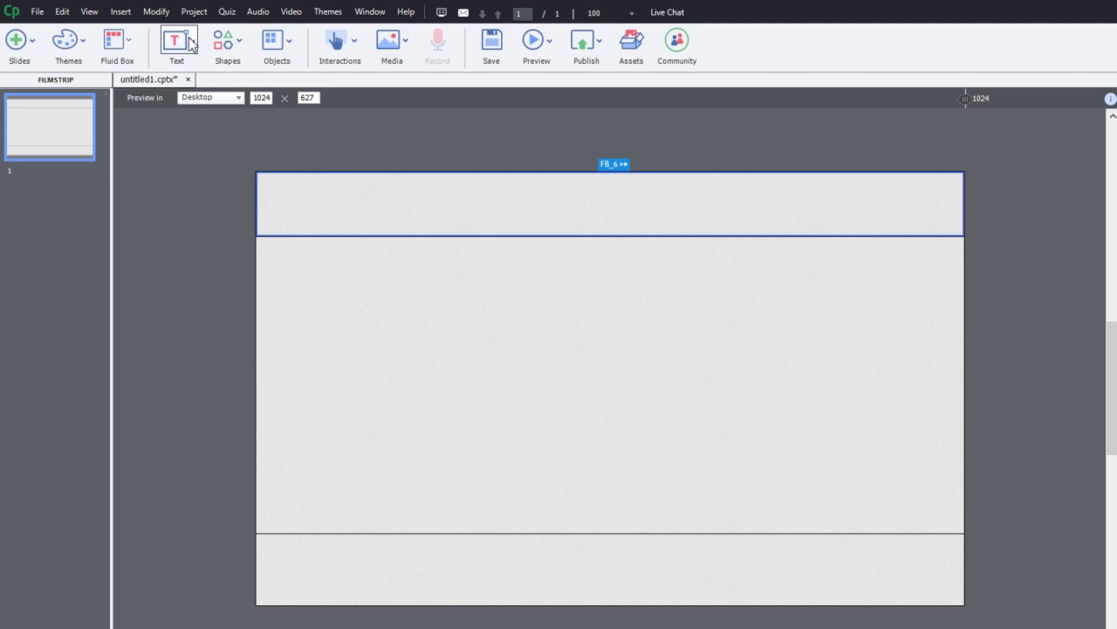
Add a text caption in the top box and replace its placeholder with 'Justin Trudeau'
{"action": "left_click", "coordinate": [191, 44]}
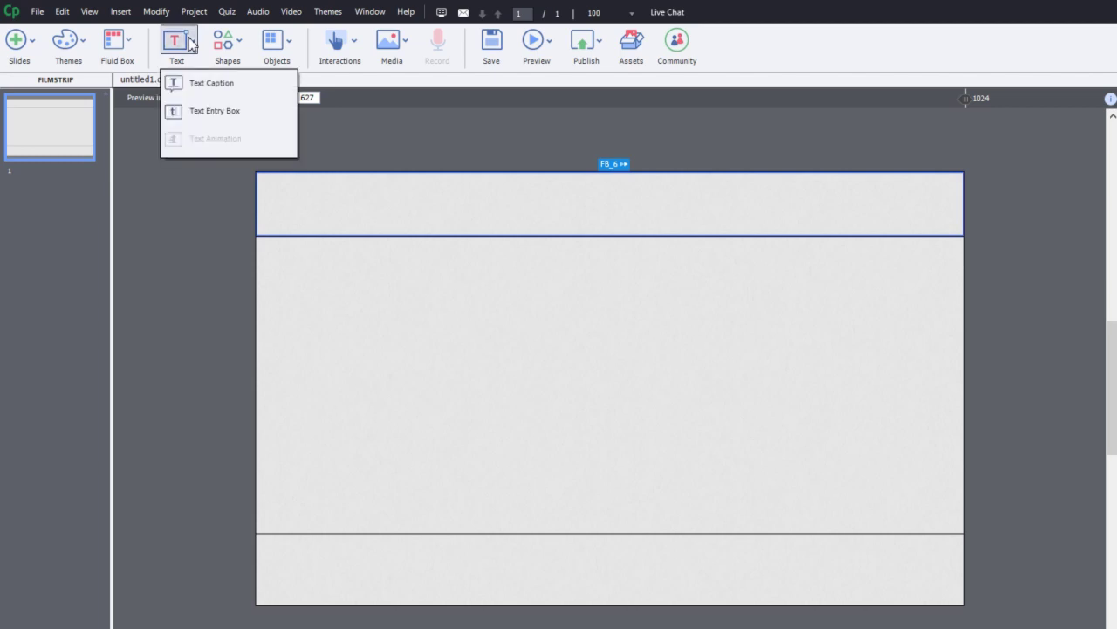
{"action": "left_click", "coordinate": [201, 92]}
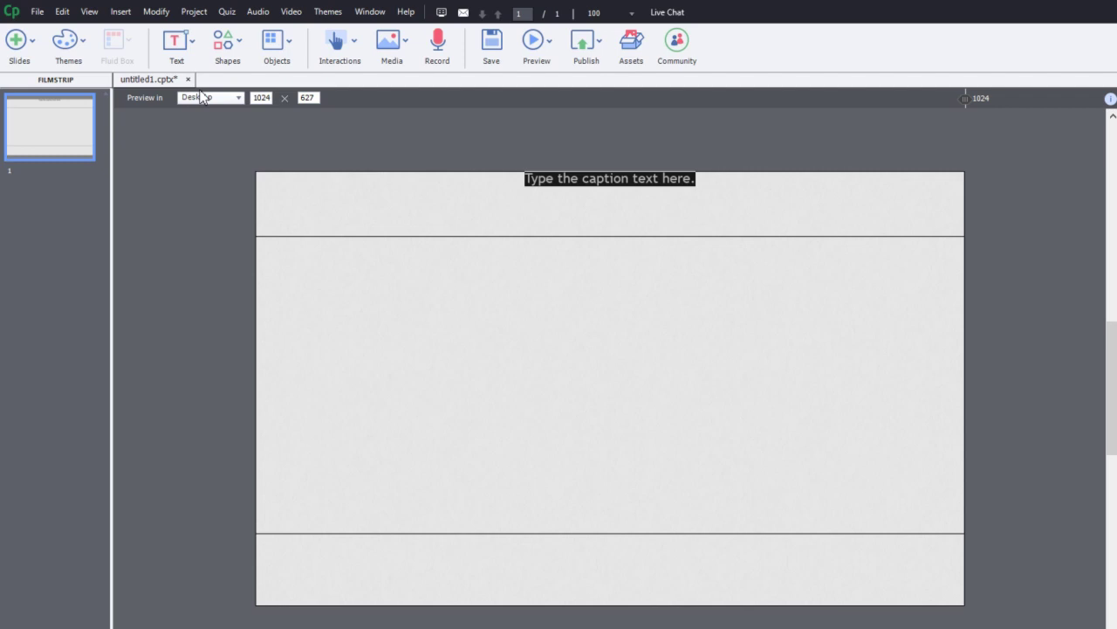
{"action": "left_click", "coordinate": [569, 182]}
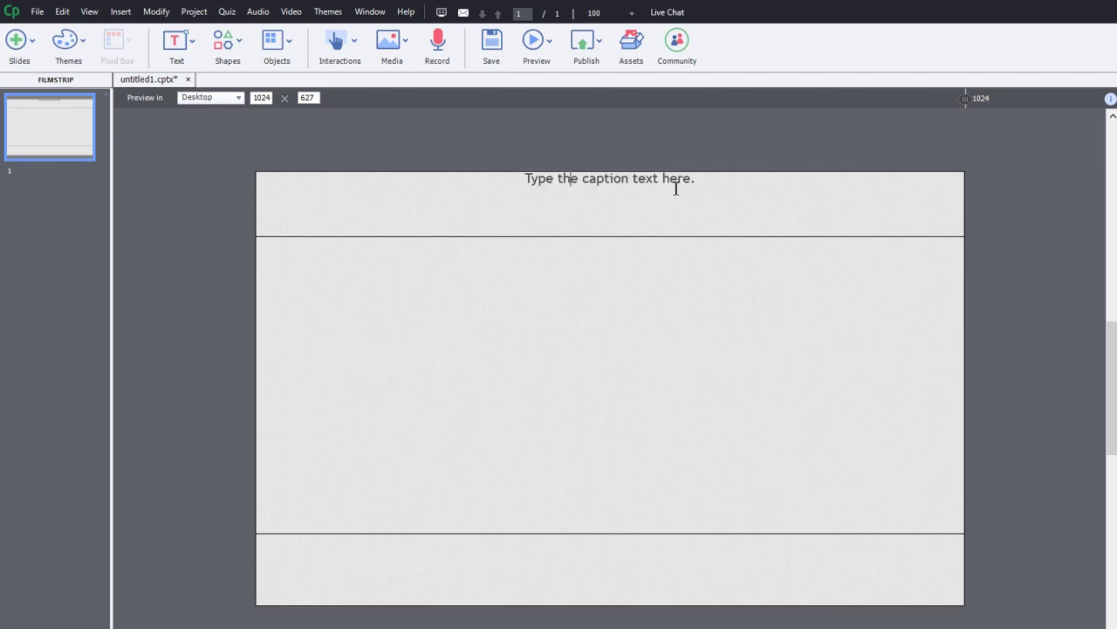
{"action": "key", "text": "ctrl+a"}
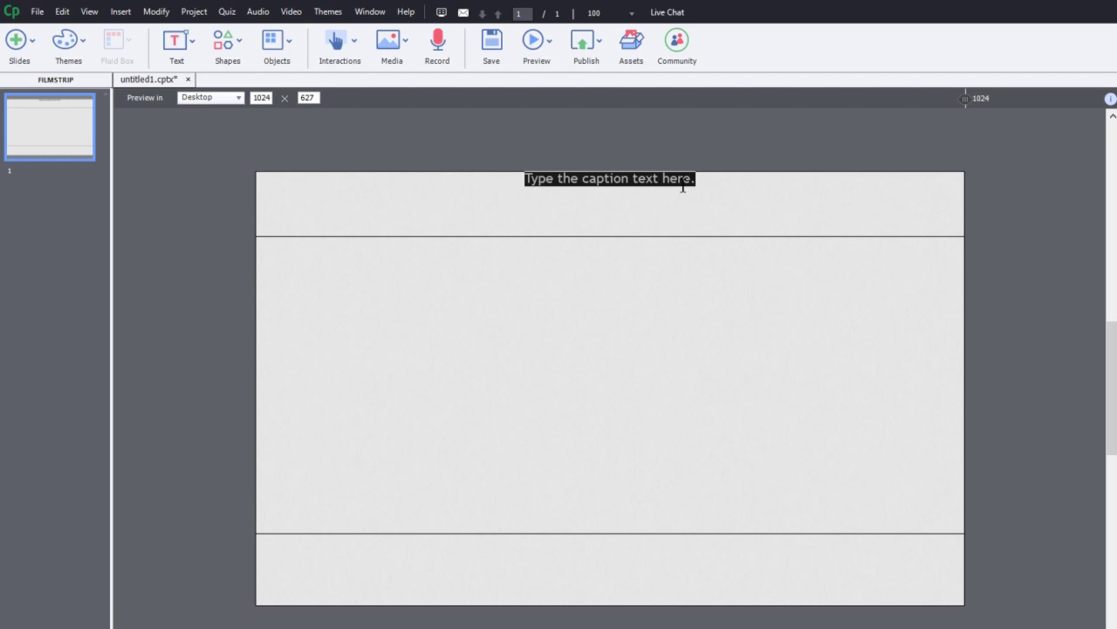
{"action": "type", "text": "Justin"}
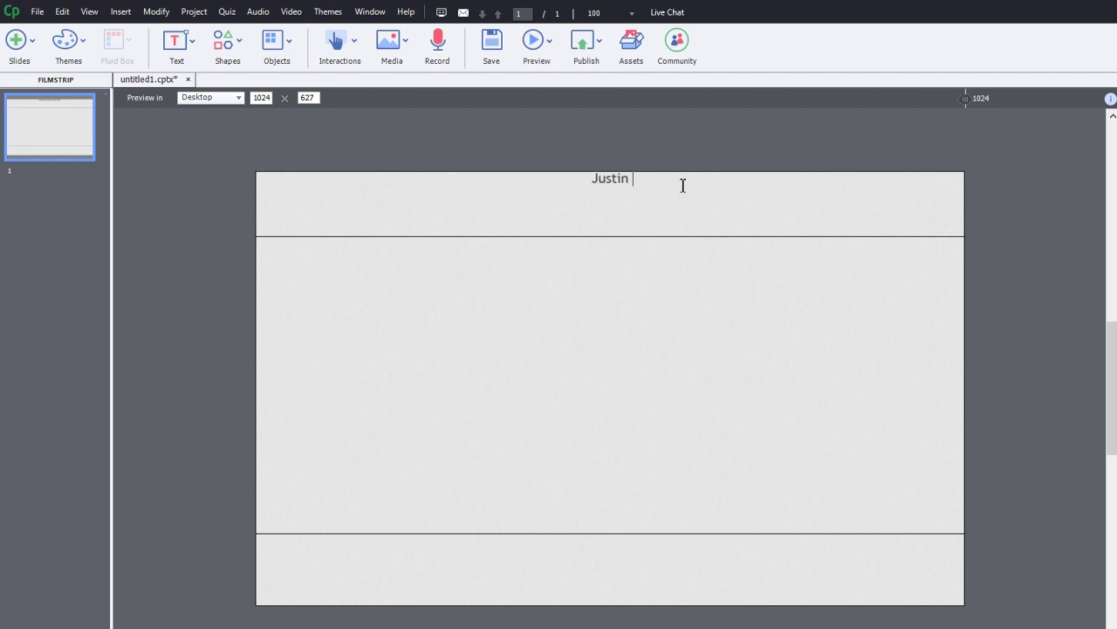
{"action": "type", "text": " Trudeau"}
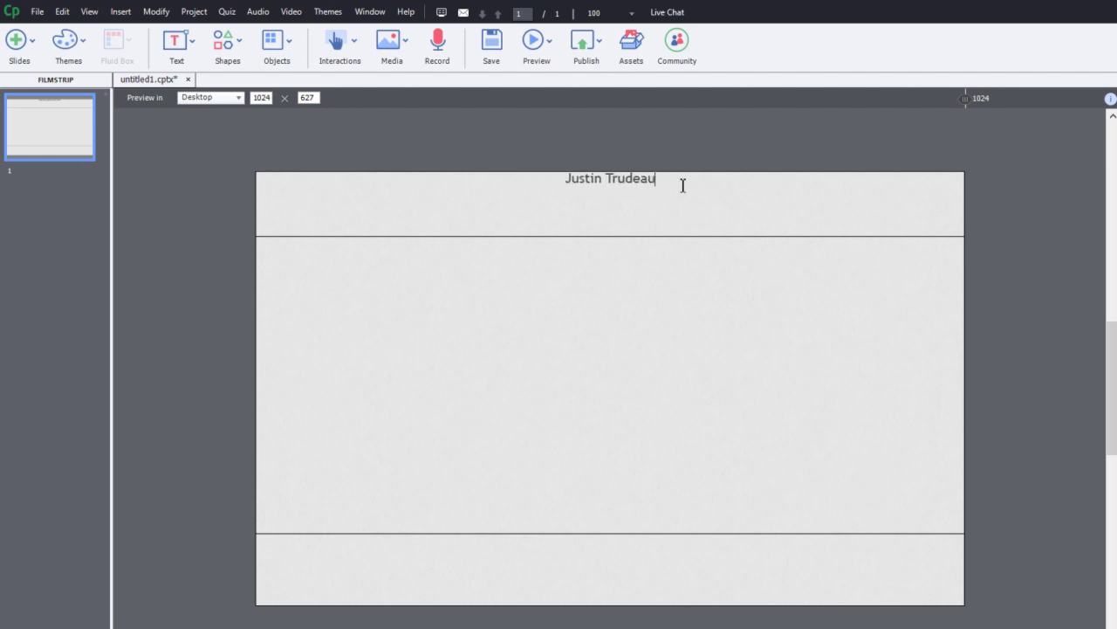
Set the 'Justin Trudeau' title to font size 40
{"action": "key", "text": "ctrl+a"}
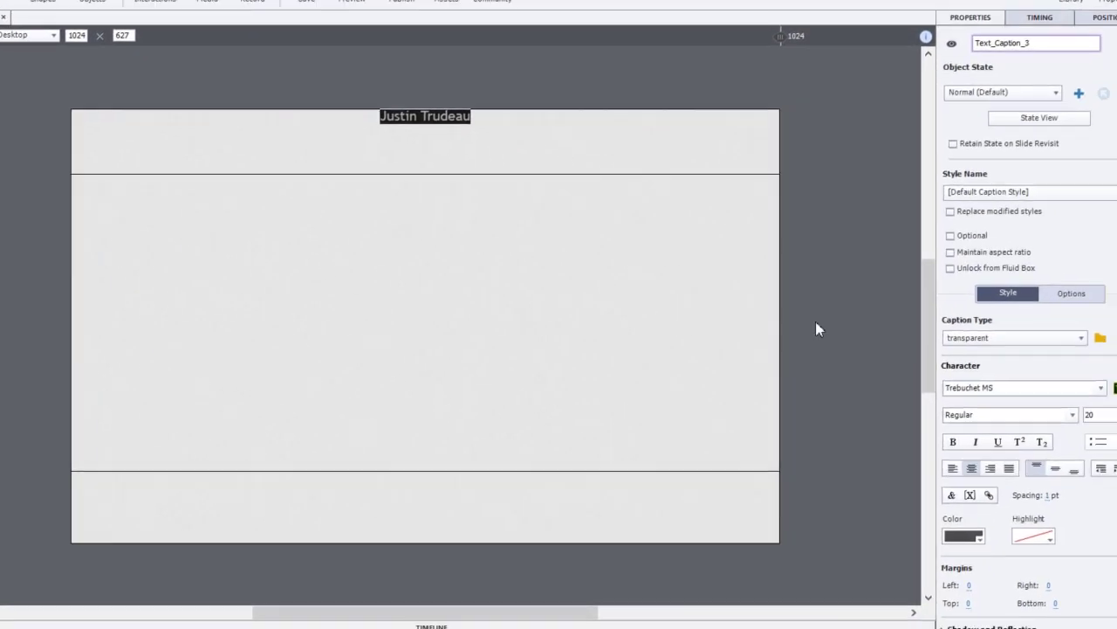
{"action": "double_click", "coordinate": [1067, 405]}
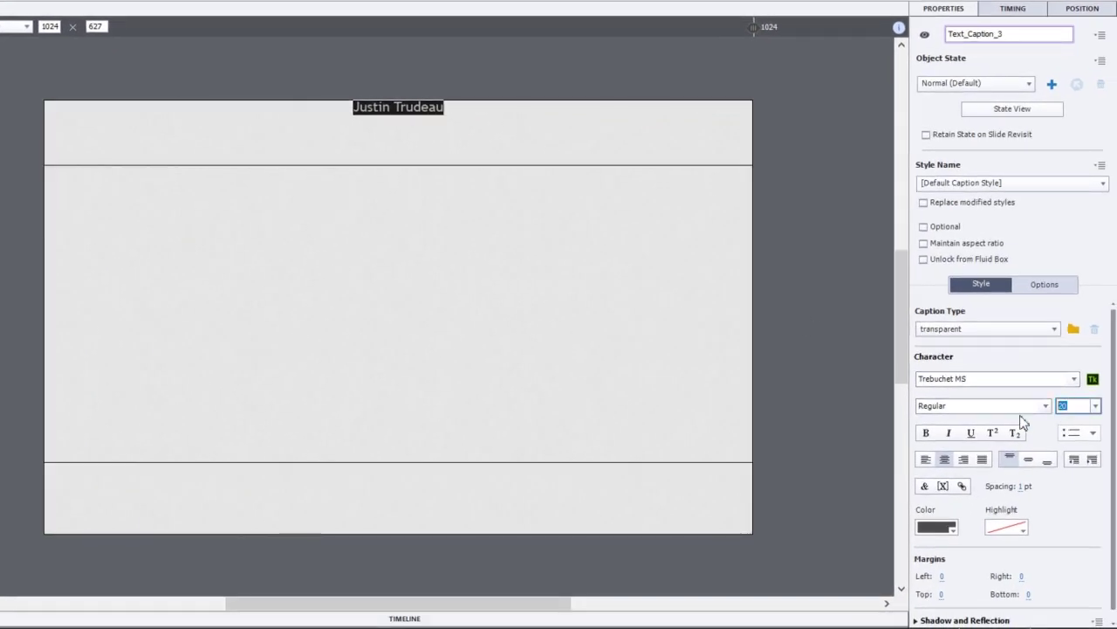
{"action": "type", "text": "40"}
{"action": "key", "text": "Return"}
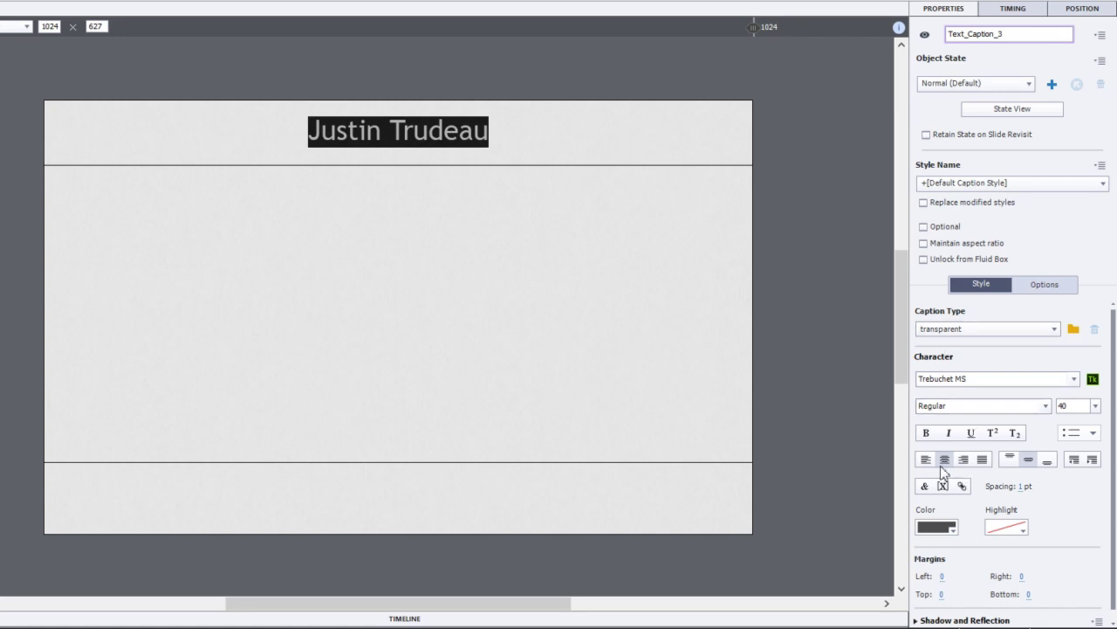
{"action": "left_click", "coordinate": [775, 195]}
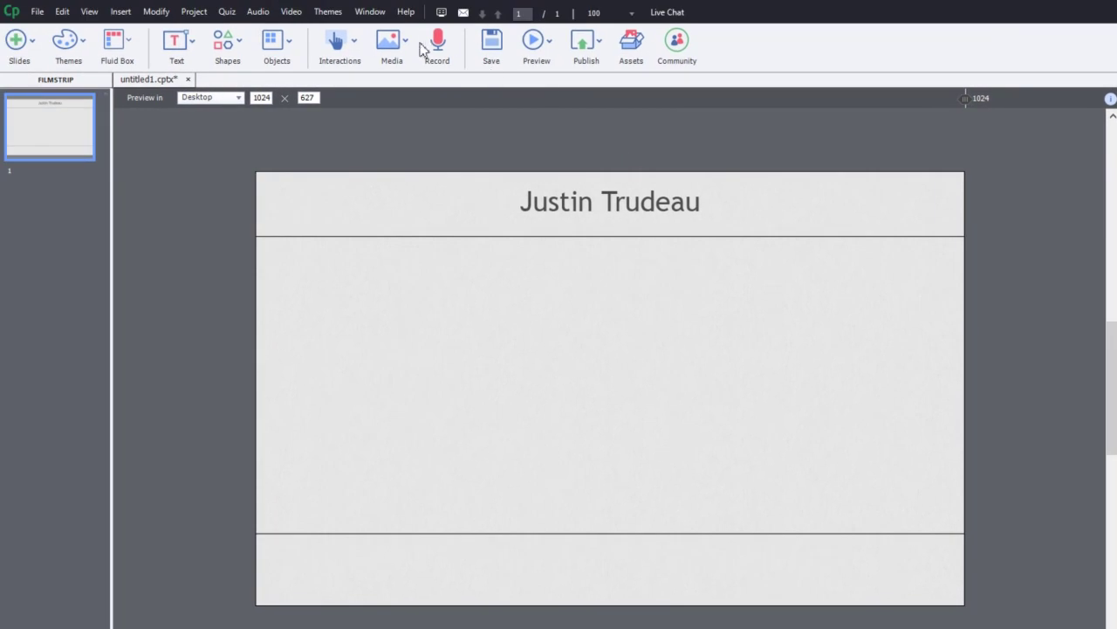
Insert the image pm_justin_trudeau_8X10_colour from the Desktop onto the slide
{"action": "left_click", "coordinate": [408, 43]}
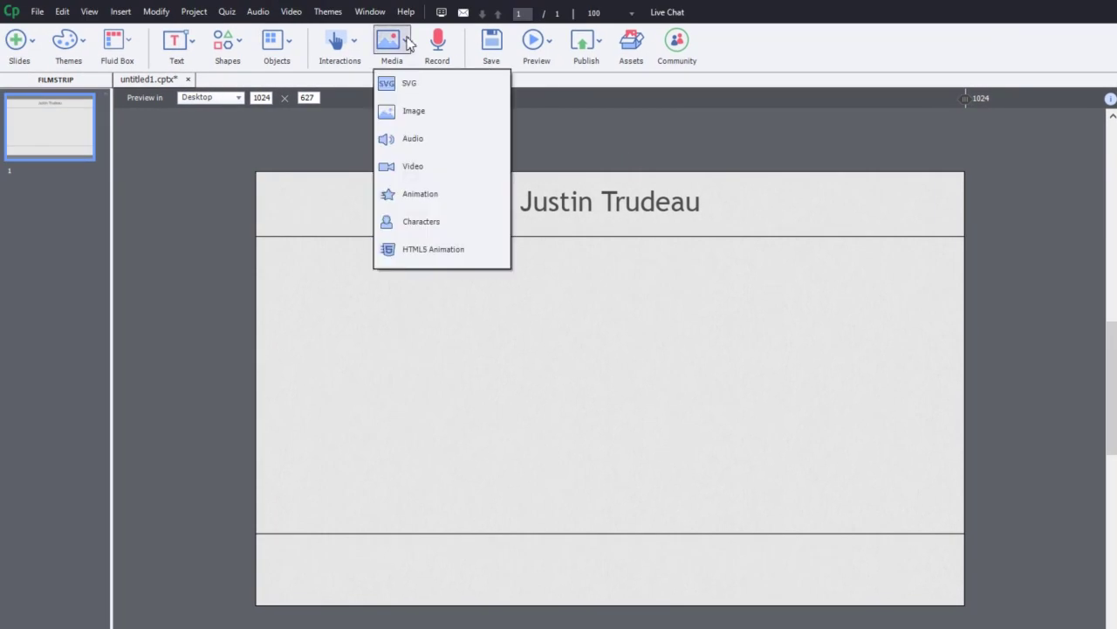
{"action": "left_click", "coordinate": [414, 114]}
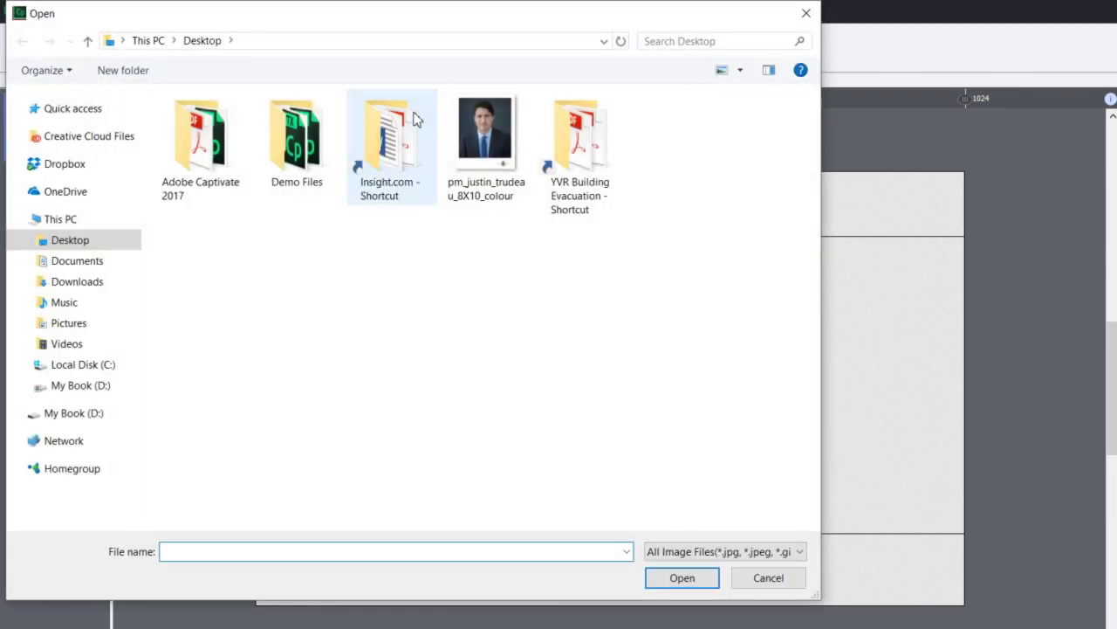
{"action": "left_click", "coordinate": [485, 135]}
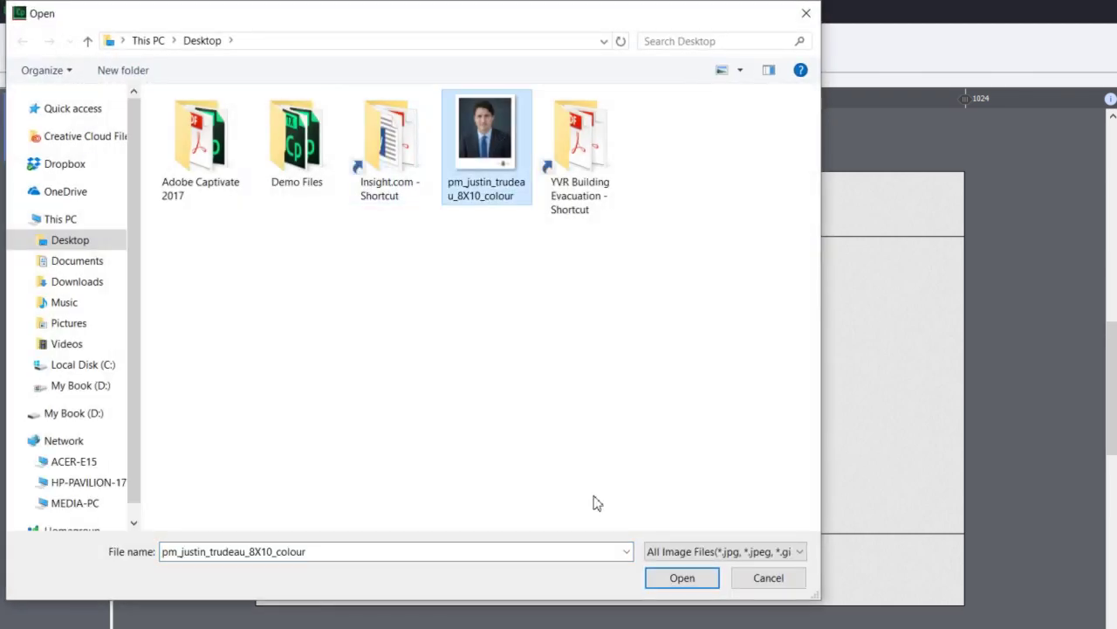
{"action": "left_click", "coordinate": [699, 581]}
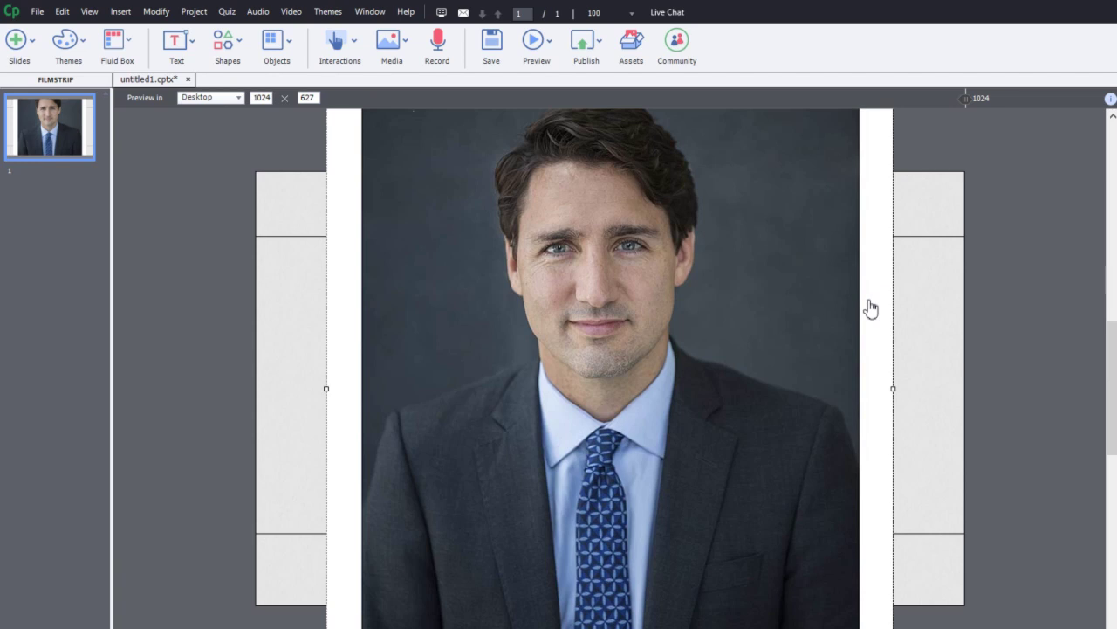
Move the portrait into middle fluid box FB_7, where it scales to 343×429 below the title
{"action": "left_click_drag", "start_coordinate": [868, 299], "coordinate": [488, 396]}
{"action": "left_click", "coordinate": [1060, 379]}
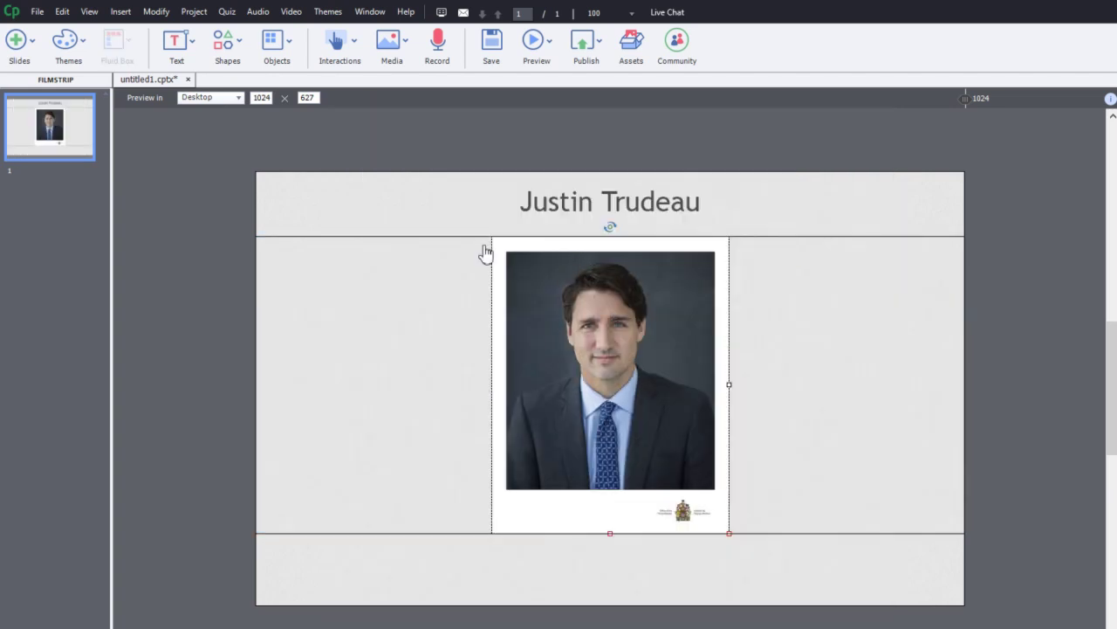
{"action": "left_click", "coordinate": [862, 298]}
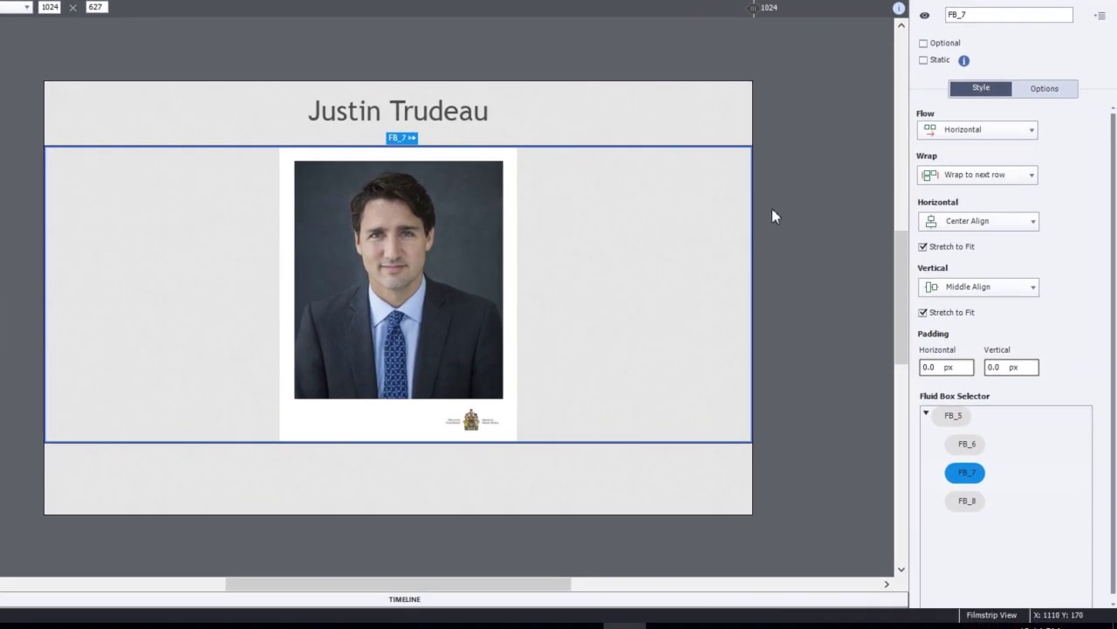
{"action": "left_click", "coordinate": [677, 345]}
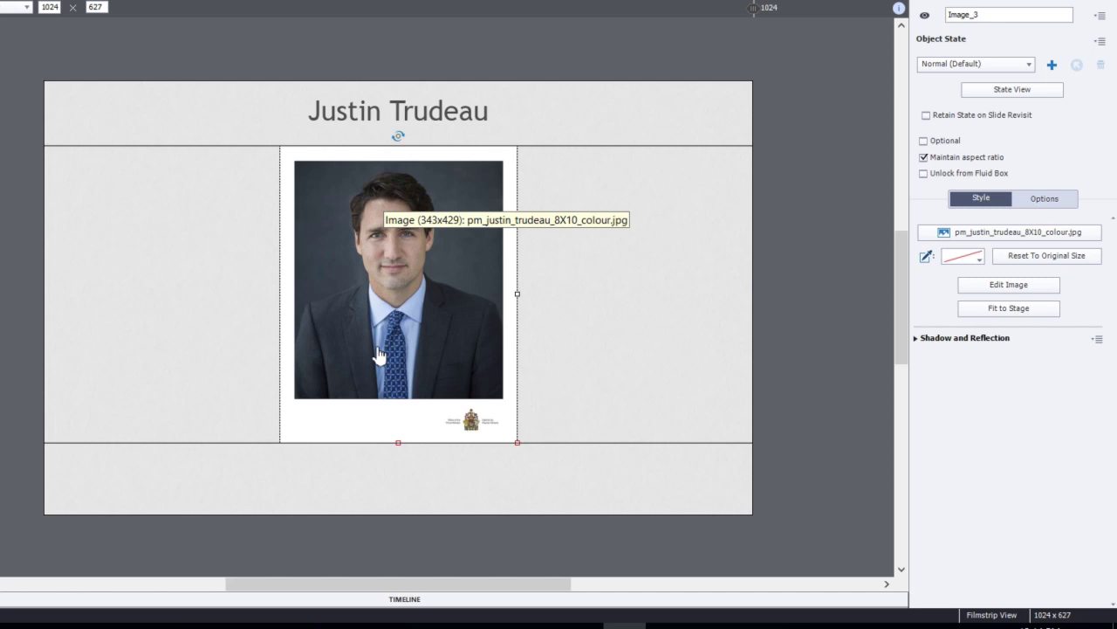
Add a placeholder text caption in the middle fluid box beside the portrait
{"action": "left_click", "coordinate": [808, 259]}
{"action": "left_click", "coordinate": [681, 268]}
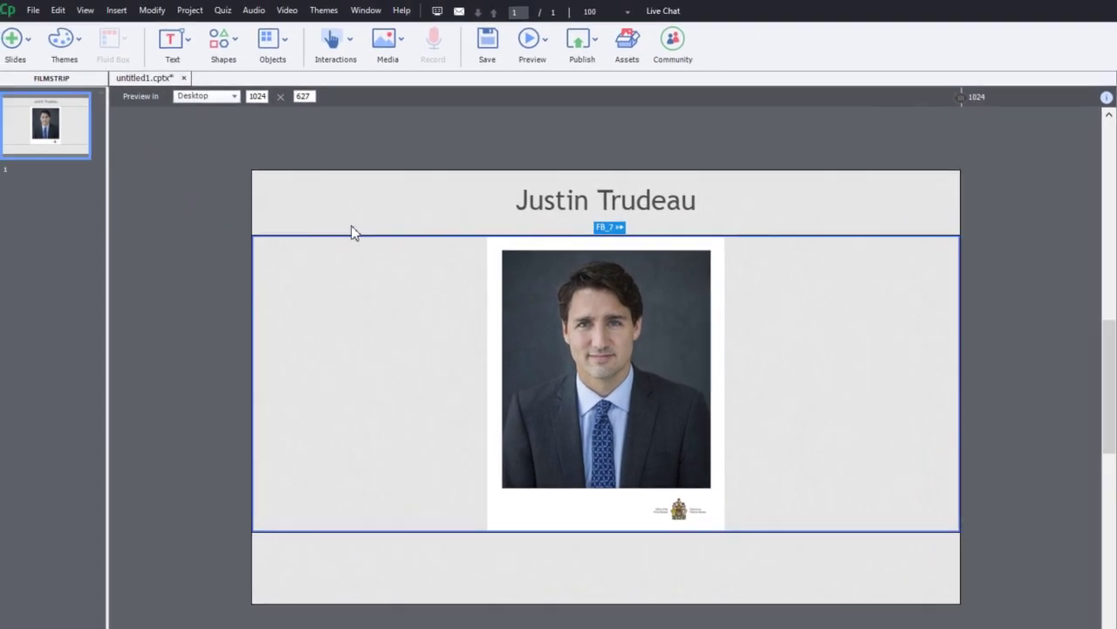
{"action": "left_click", "coordinate": [183, 42]}
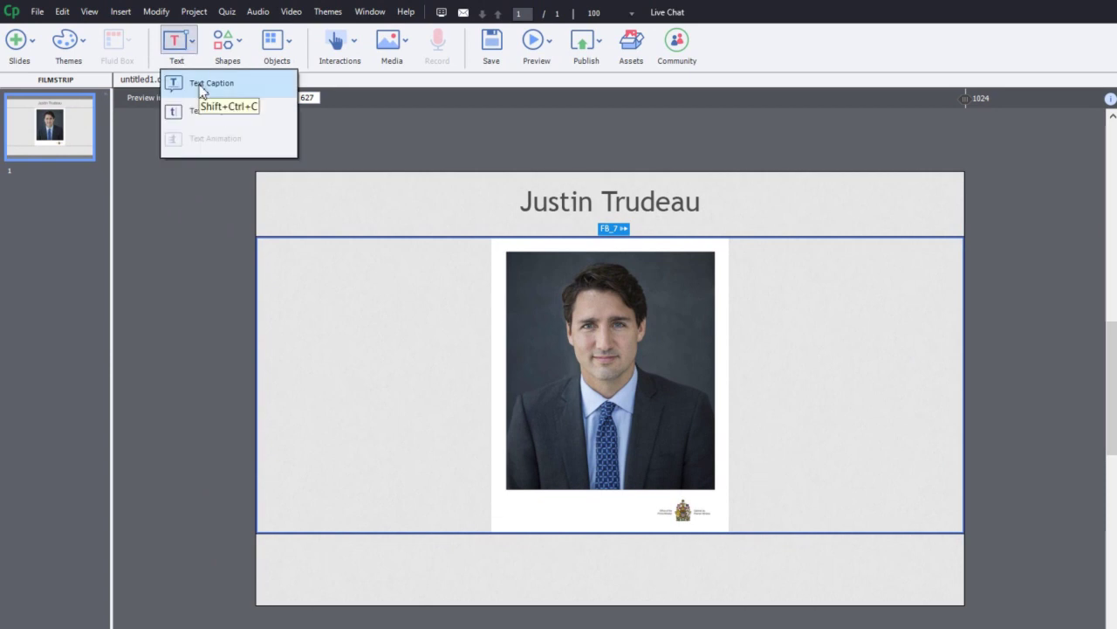
{"action": "left_click", "coordinate": [200, 85]}
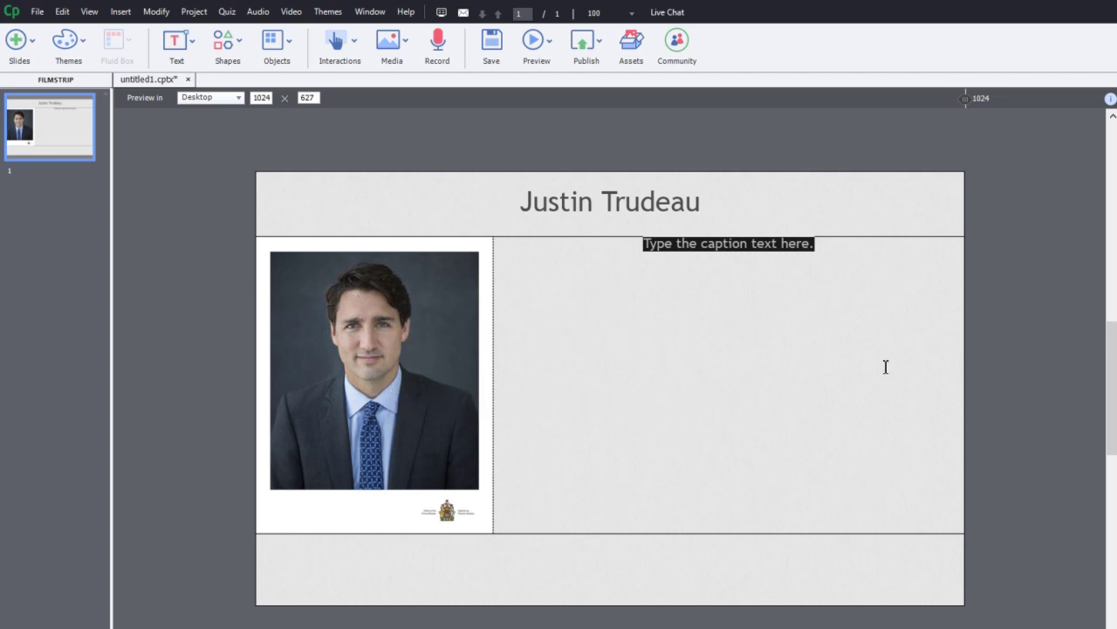
Set FB_7's horizontal and vertical padding to 5 px
{"action": "left_click", "coordinate": [907, 241]}
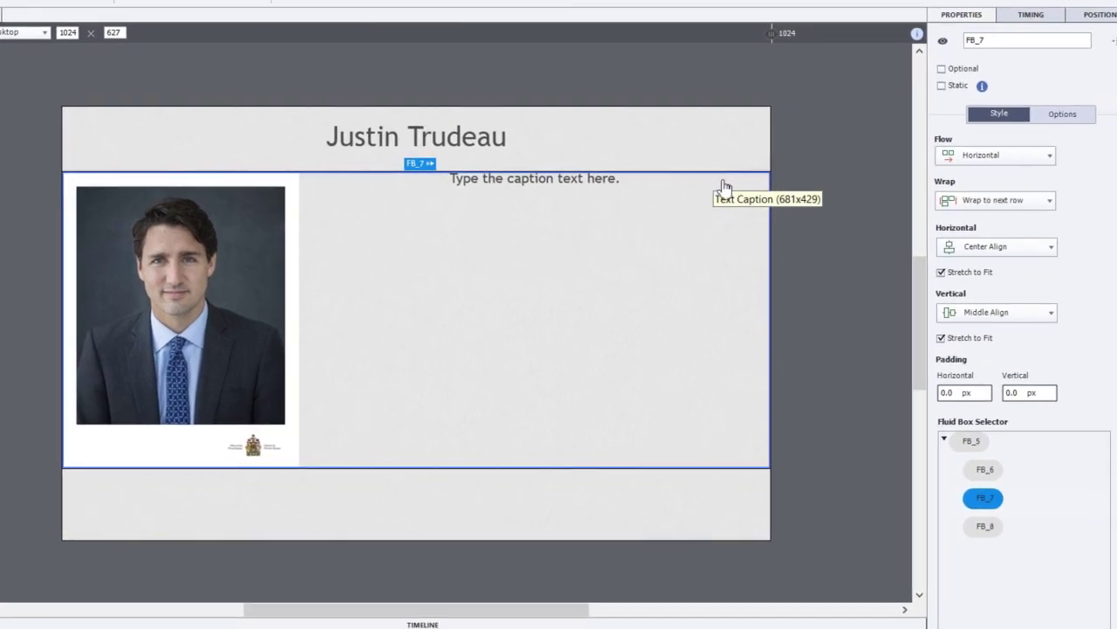
{"action": "left_click", "coordinate": [1057, 422]}
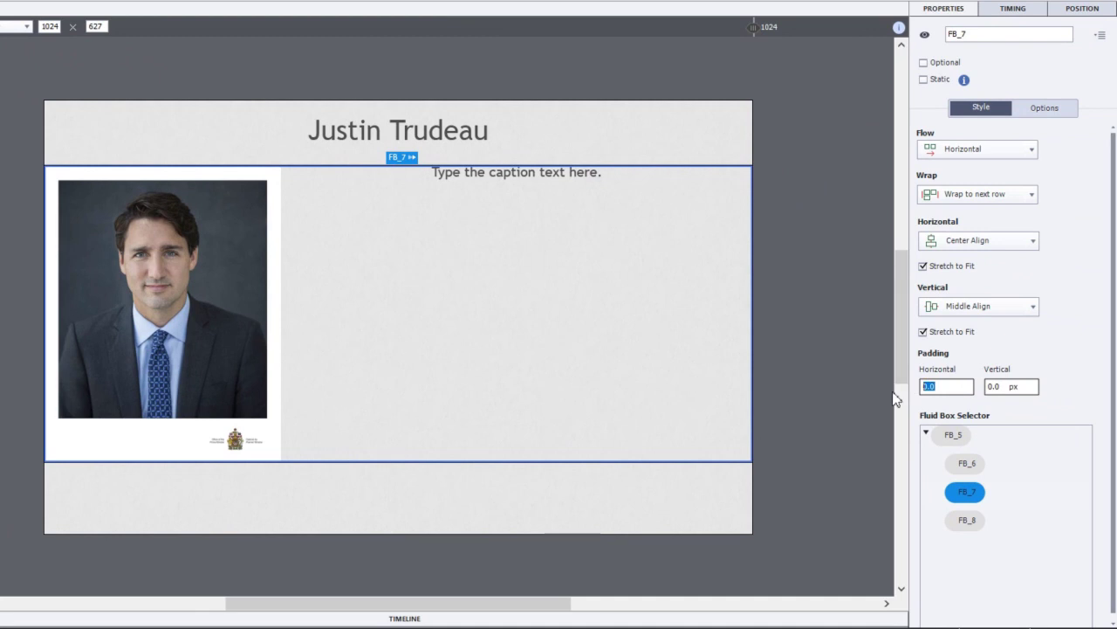
{"action": "type", "text": "5"}
{"action": "key", "text": "Tab"}
{"action": "type", "text": "5"}
{"action": "key", "text": "Tab"}
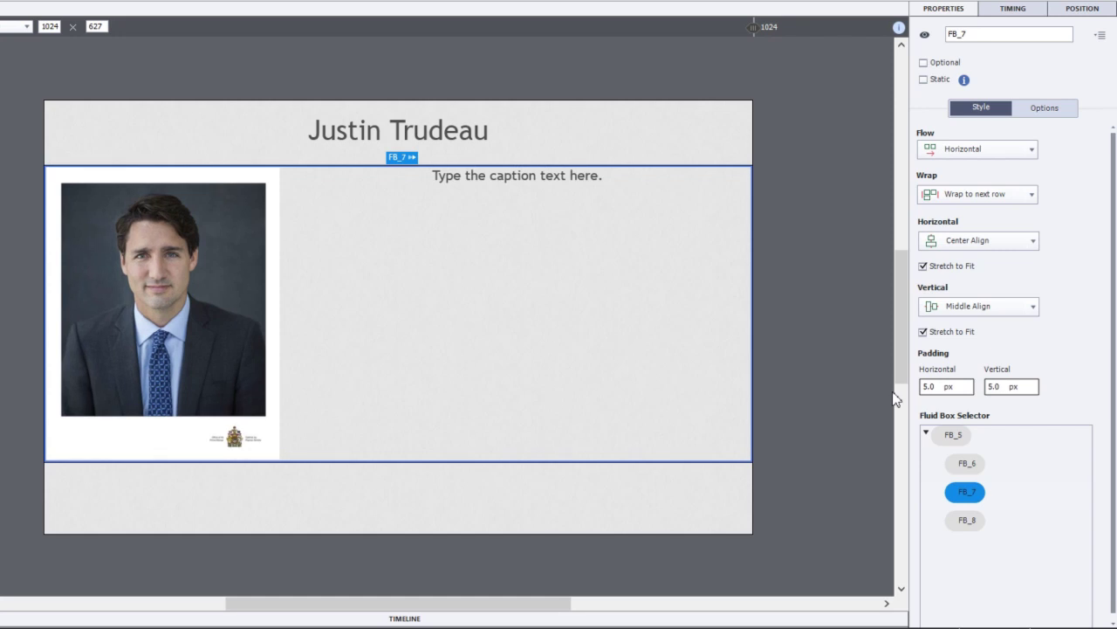
Paste the biography beginning 'Born on December 25, 1971' into the caption and left-align it
{"action": "left_click", "coordinate": [569, 196]}
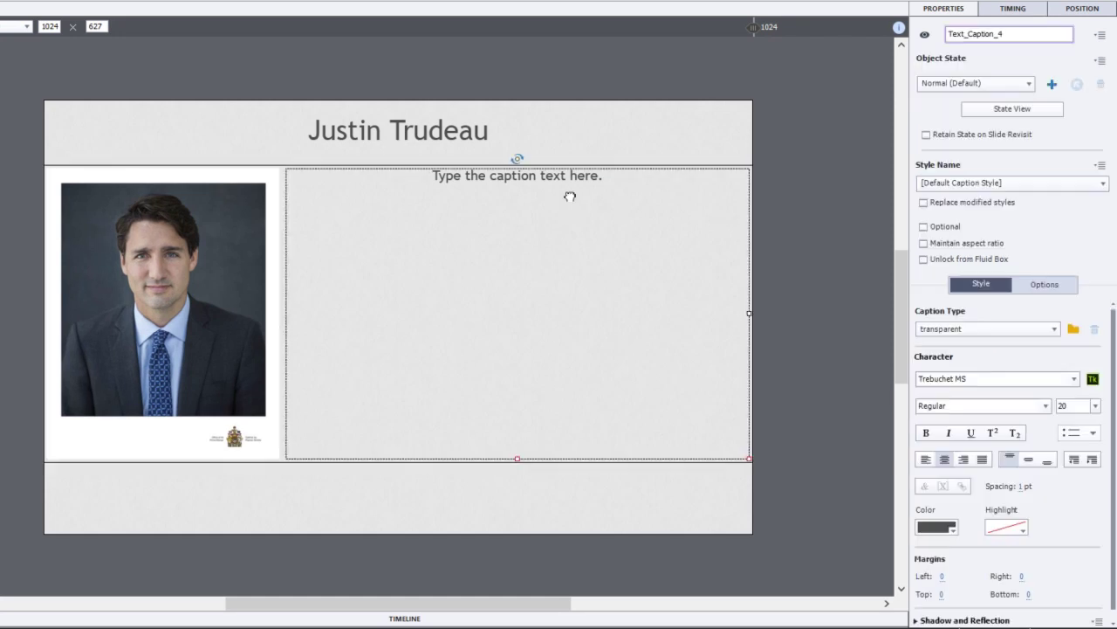
{"action": "double_click", "coordinate": [570, 197]}
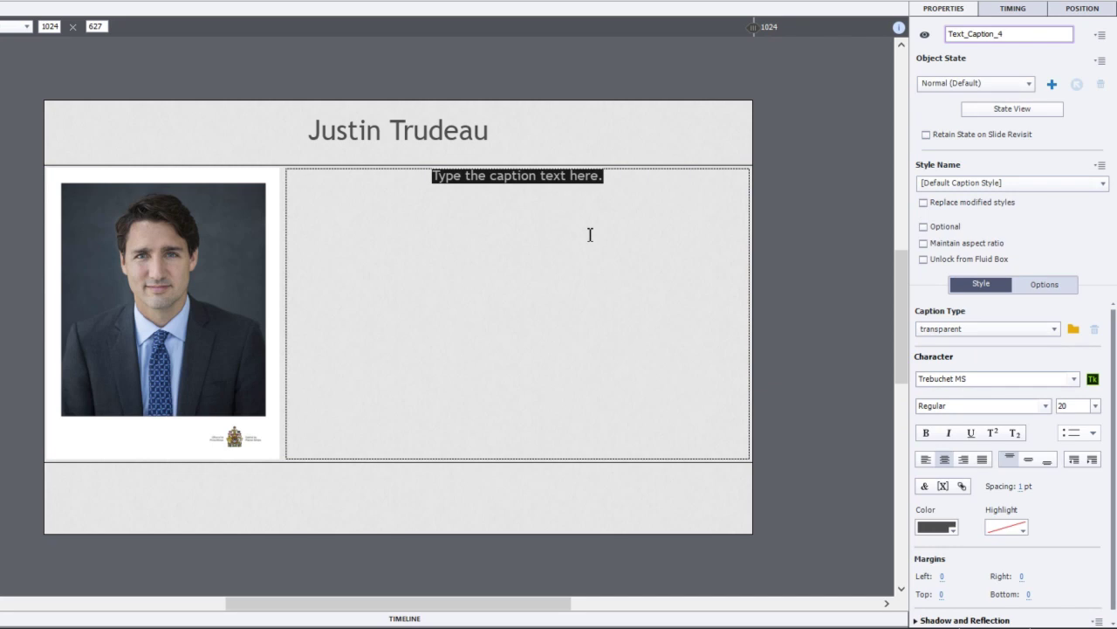
{"action": "key", "text": "ctrl+v"}
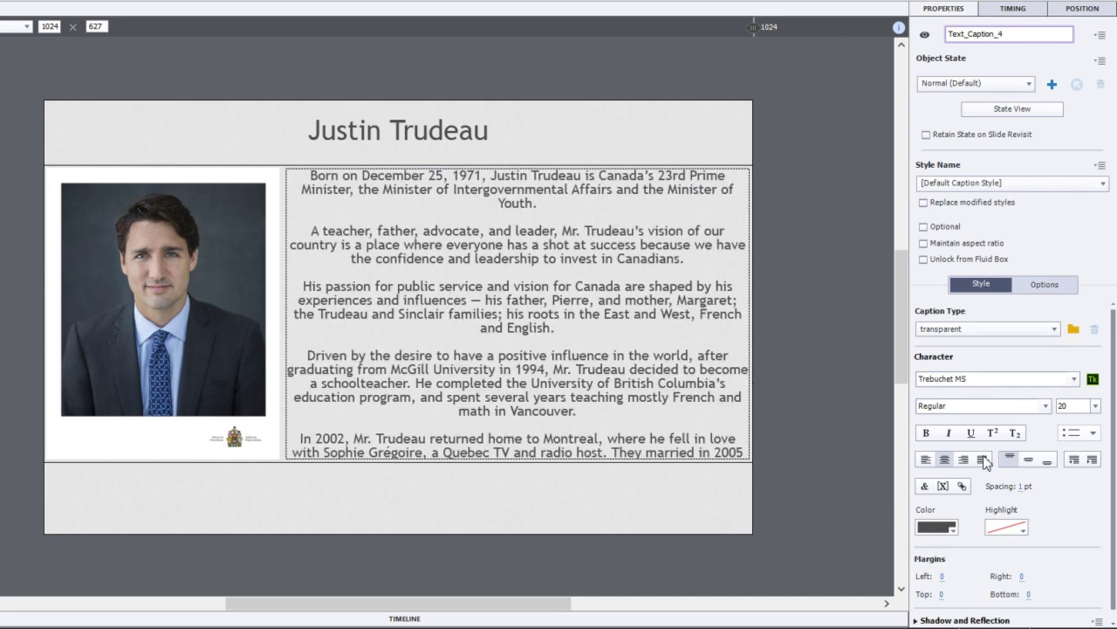
{"action": "left_click", "coordinate": [925, 460]}
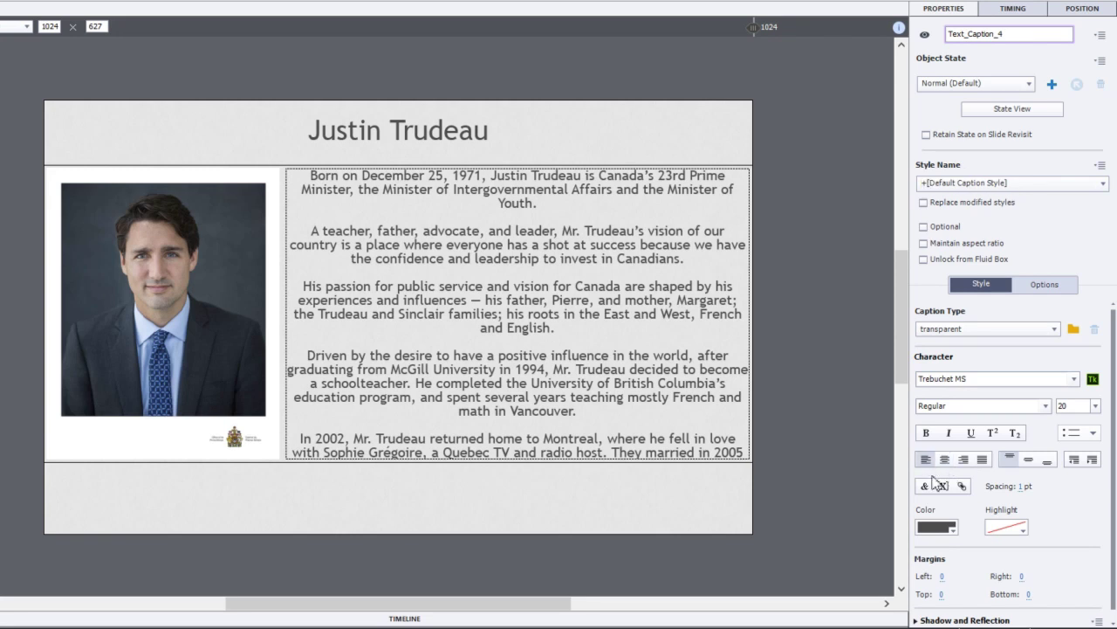
{"action": "left_click", "coordinate": [759, 388]}
{"action": "left_click", "coordinate": [639, 346]}
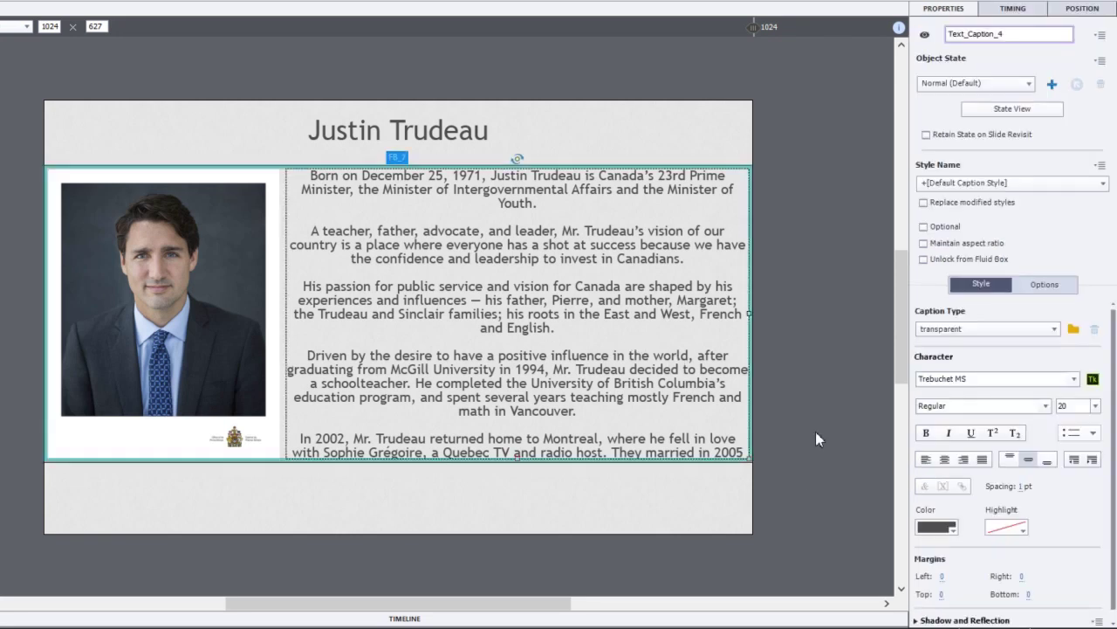
{"action": "left_click", "coordinate": [925, 463]}
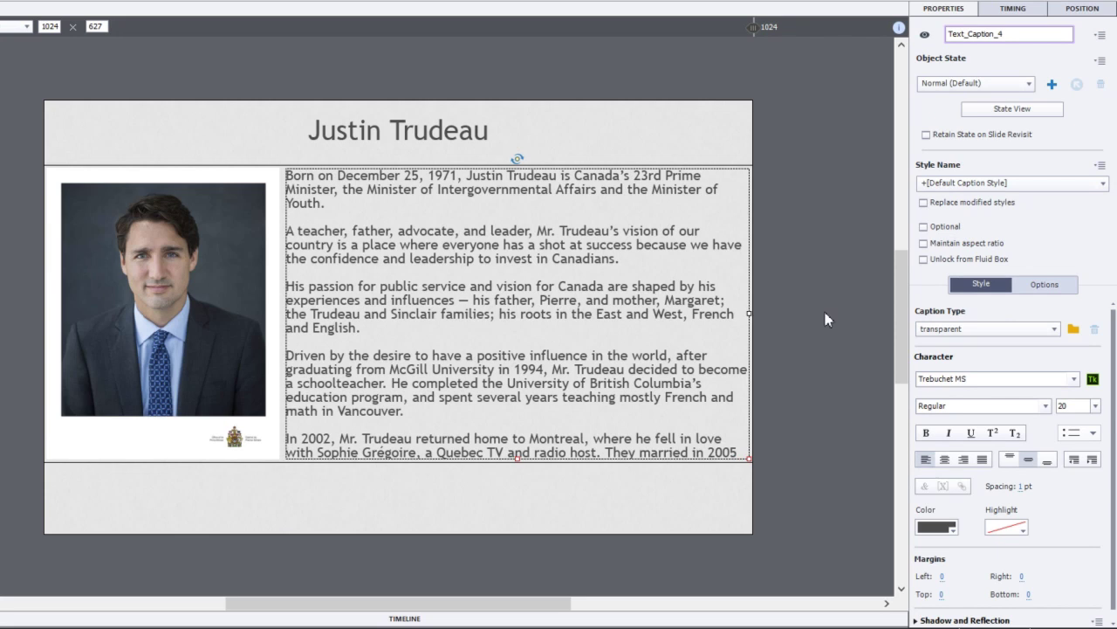
{"action": "left_click", "coordinate": [809, 285]}
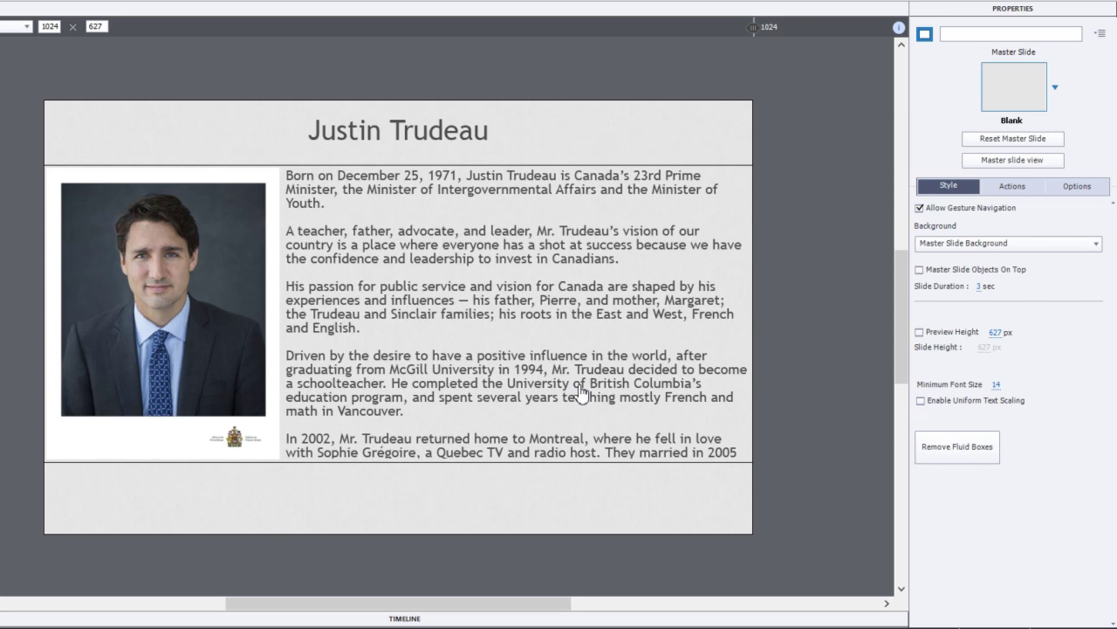
Draw a rounded rectangle in the bottom row, let it stretch full width, and label it 'Next'
{"action": "left_click", "coordinate": [579, 521]}
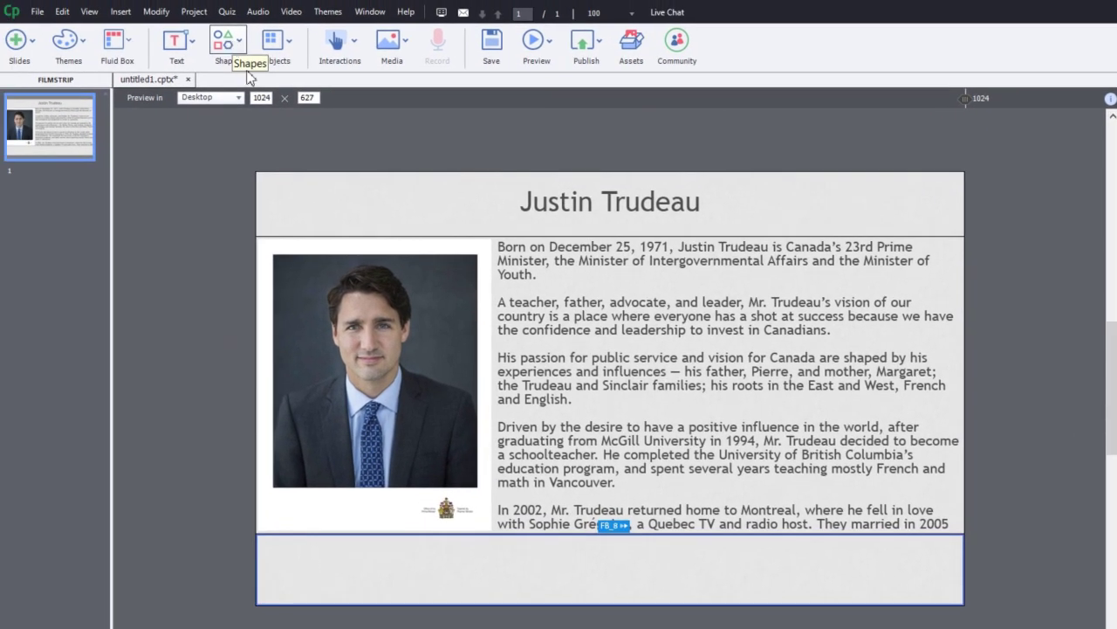
{"action": "left_click", "coordinate": [223, 54]}
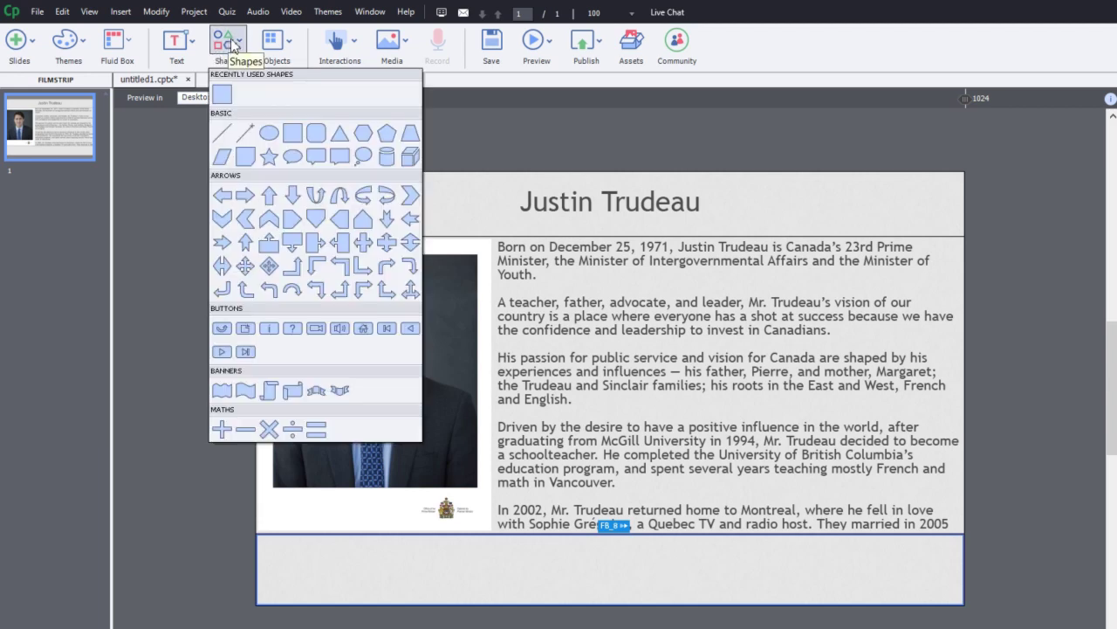
{"action": "left_click", "coordinate": [316, 133]}
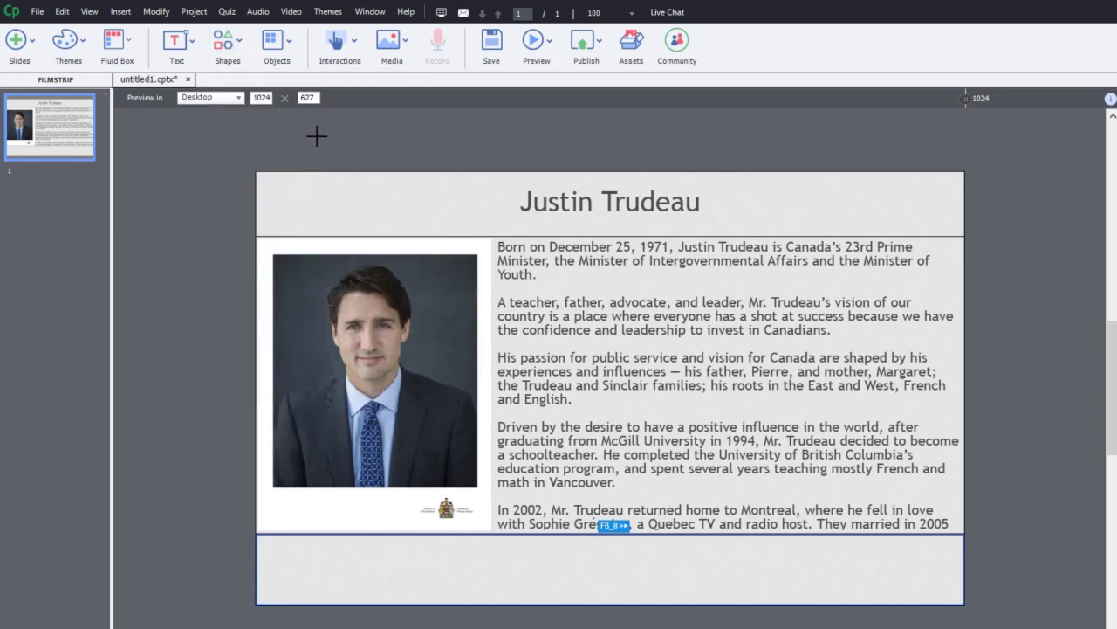
{"action": "left_click_drag", "start_coordinate": [577, 551], "coordinate": [721, 592]}
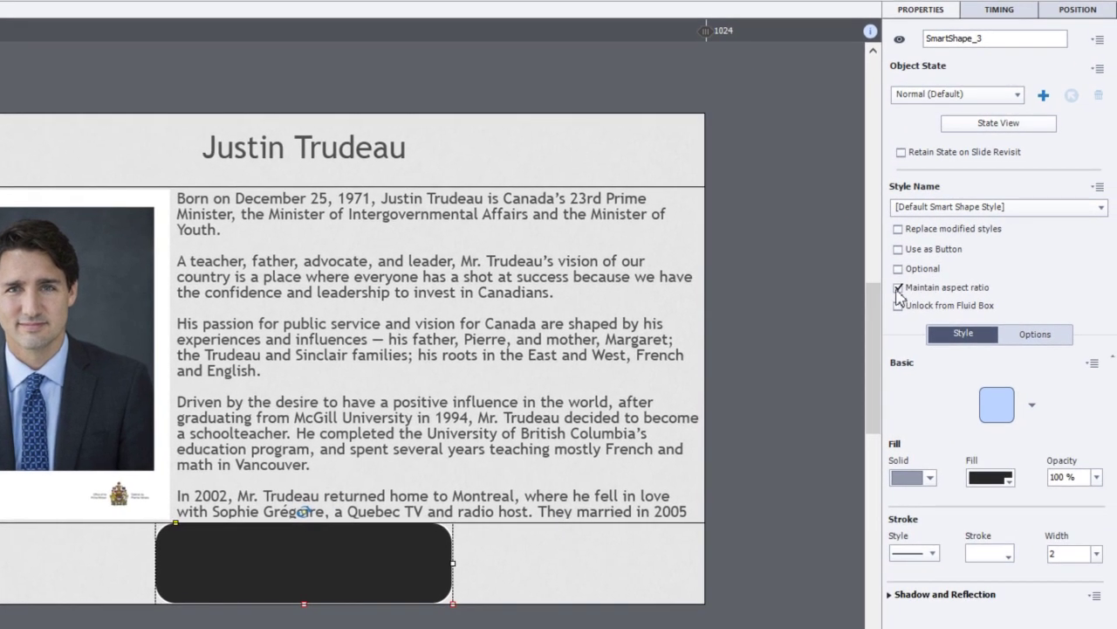
{"action": "left_click", "coordinate": [899, 288]}
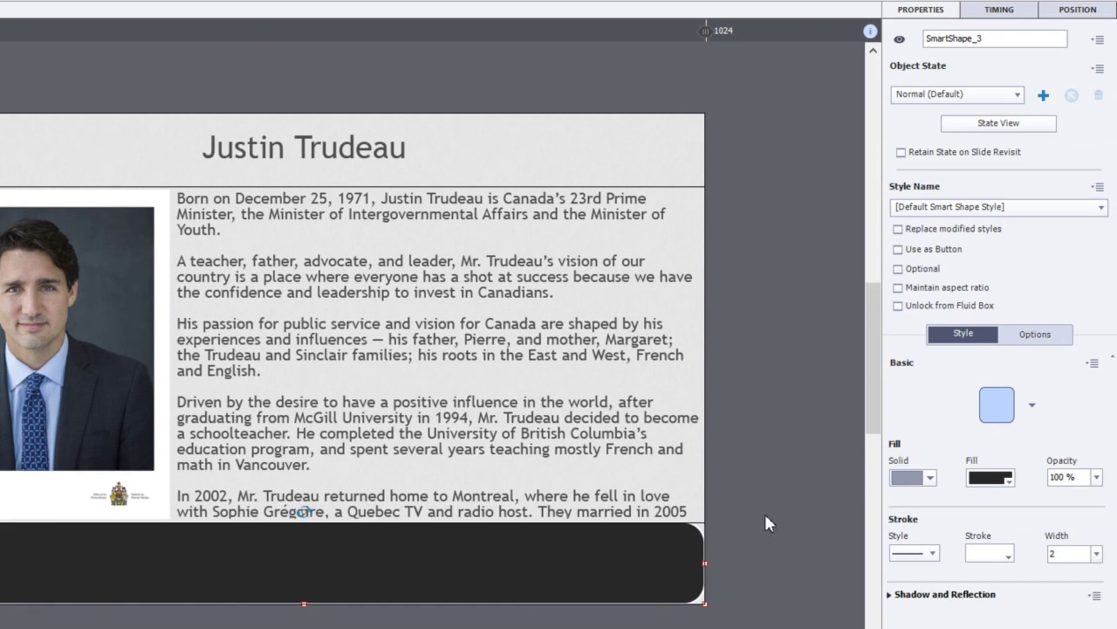
{"action": "double_click", "coordinate": [410, 569]}
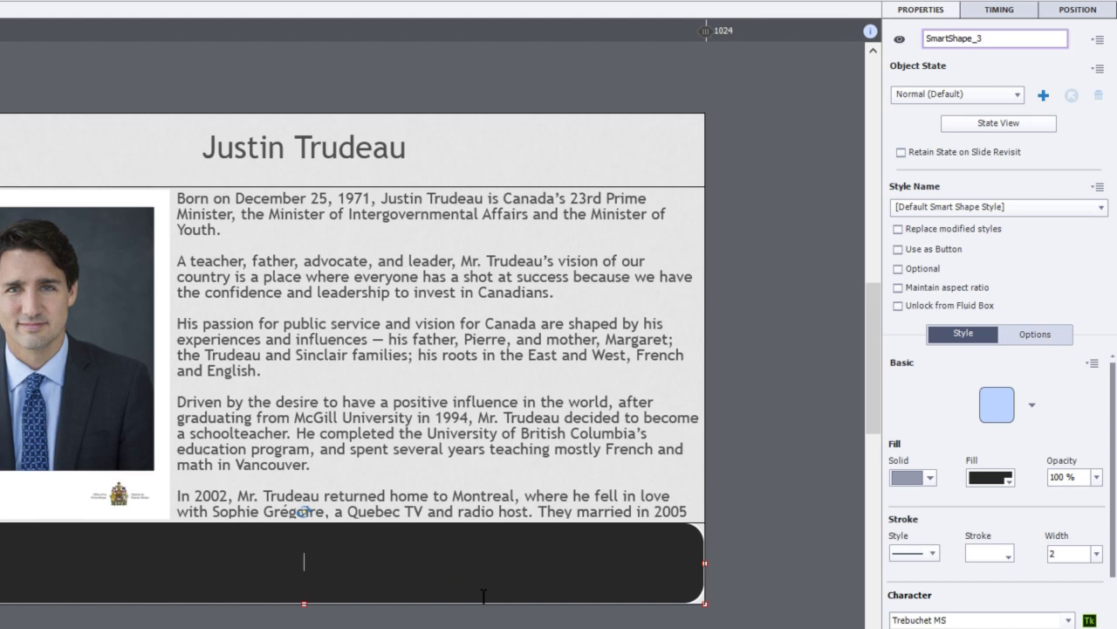
{"action": "type", "text": "Next"}
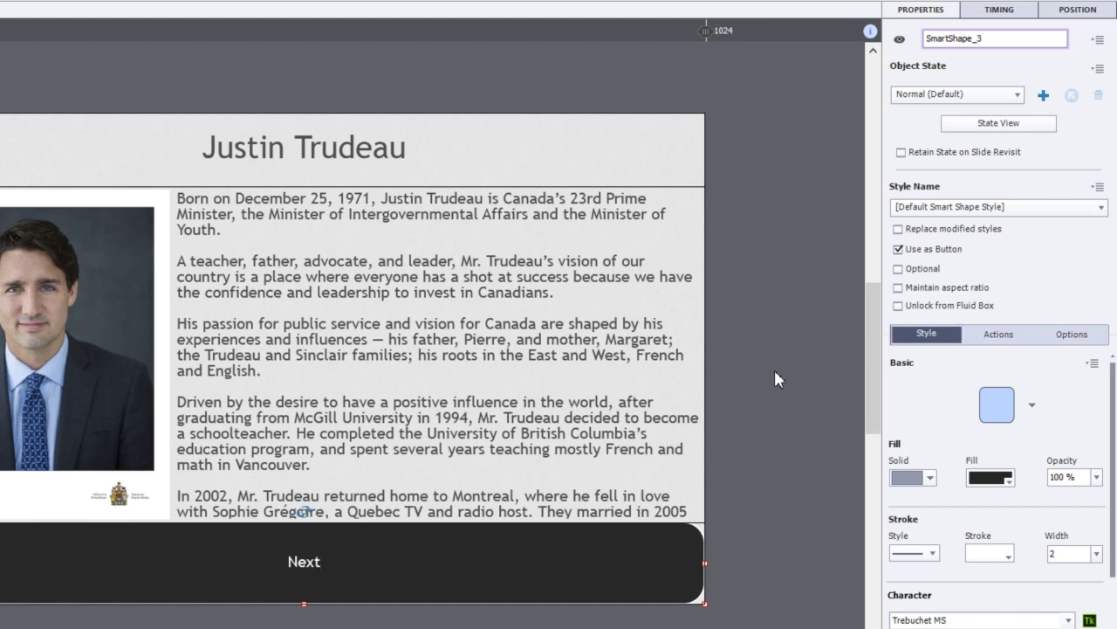
In the Next button's Actions, enable Hand Cursor and Disable Click Sound
{"action": "left_click", "coordinate": [1000, 335]}
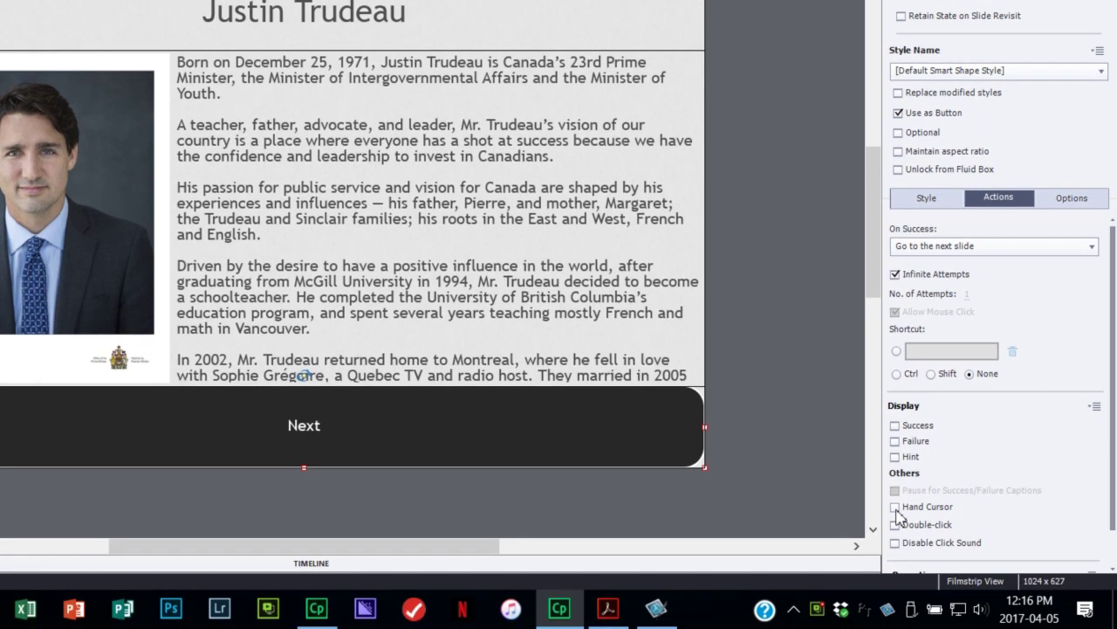
{"action": "left_click", "coordinate": [895, 508]}
{"action": "left_click", "coordinate": [894, 543]}
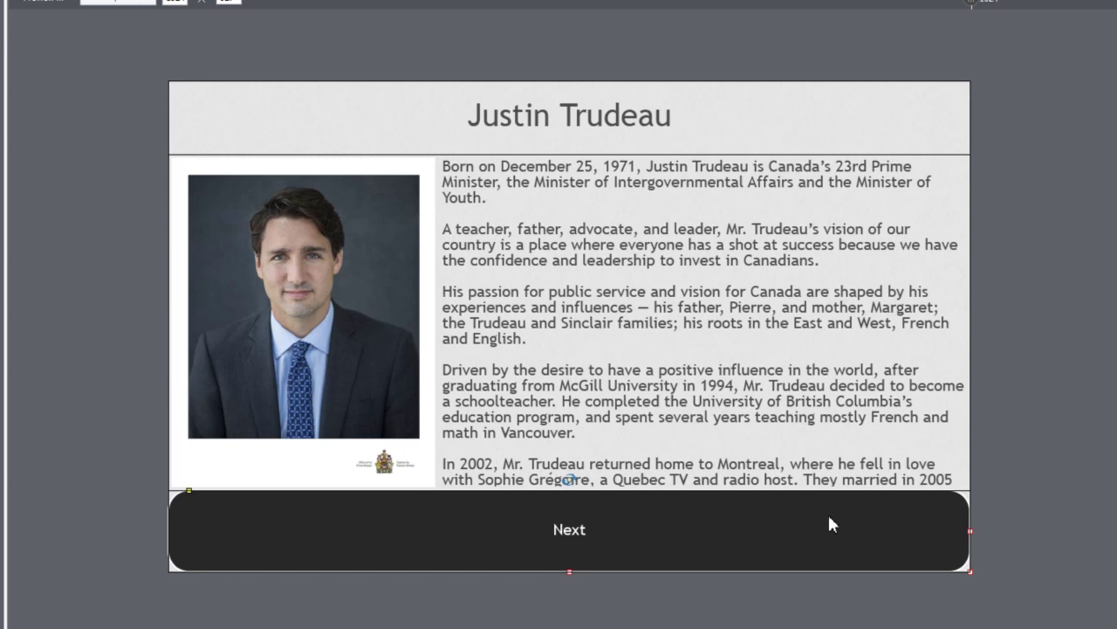
Duplicate the Next button with Ctrl+D and relabel the copy 'Back'
{"action": "key", "text": "ctrl+d"}
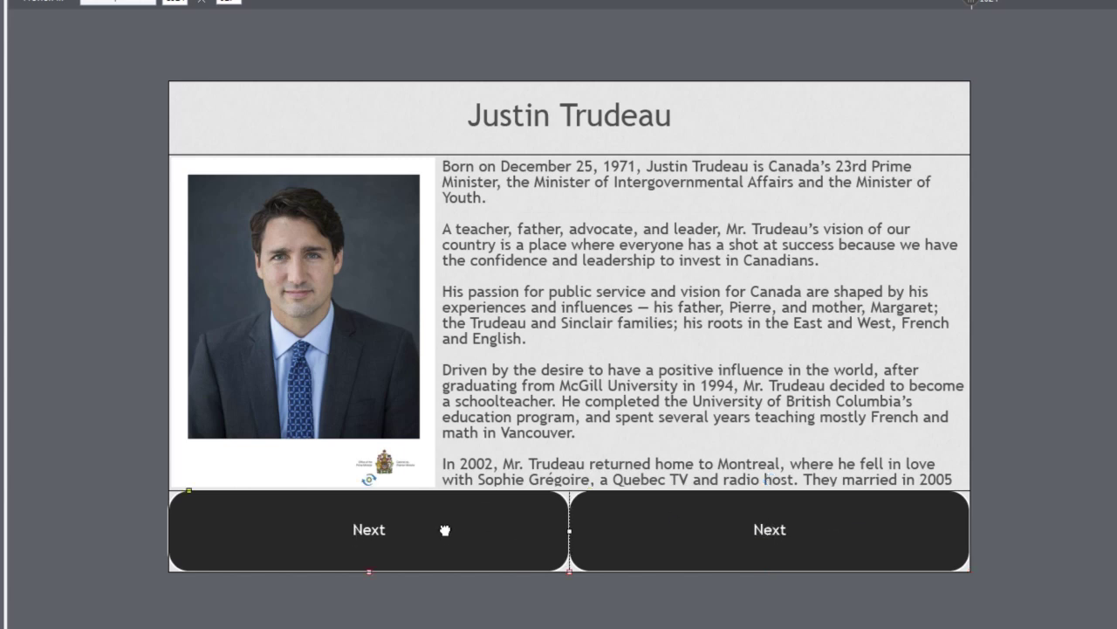
{"action": "double_click", "coordinate": [443, 530]}
{"action": "left_click_drag", "start_coordinate": [436, 530], "coordinate": [328, 526]}
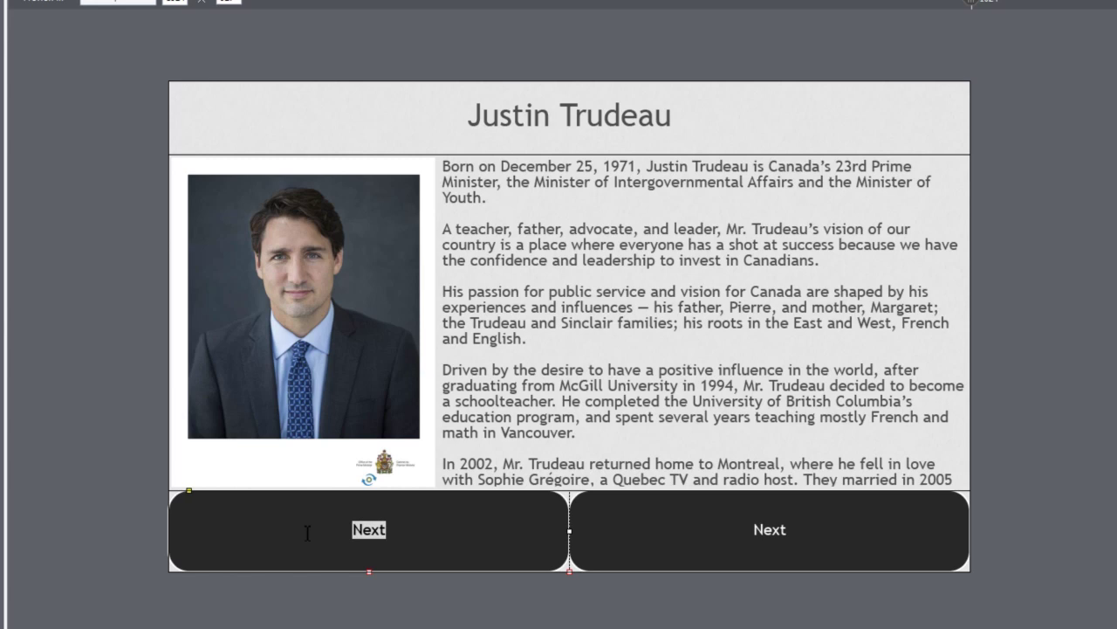
{"action": "type", "text": "Back"}
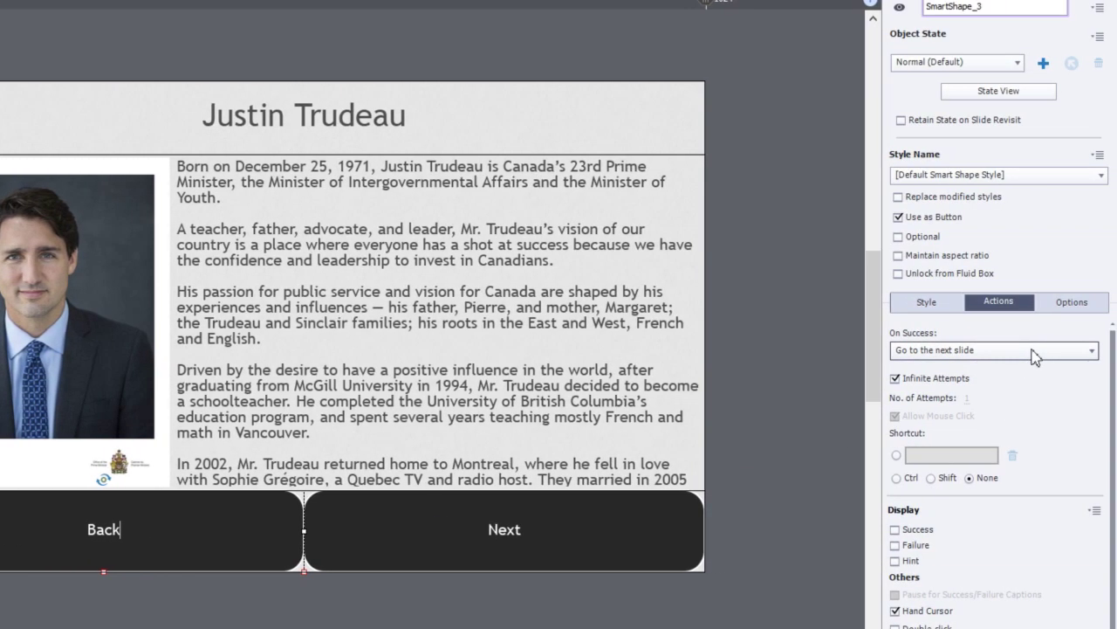
Set the Back button's On Success action to Go to the previous slide
{"action": "left_click", "coordinate": [1037, 350]}
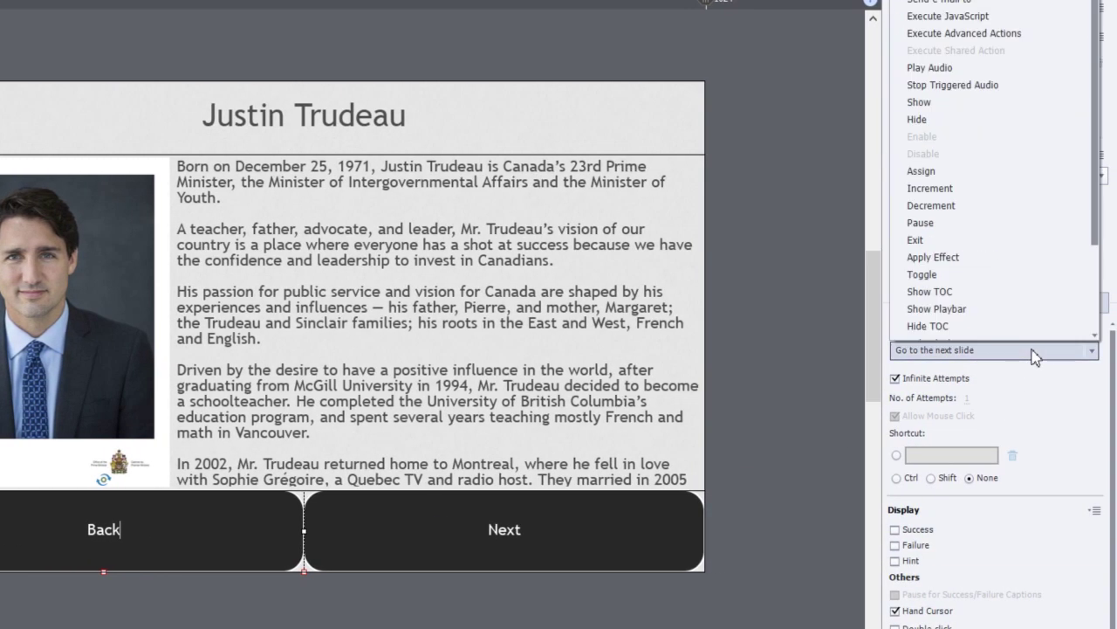
{"action": "scroll", "coordinate": [1078, 227], "scroll_direction": "up", "scroll_amount": 2}
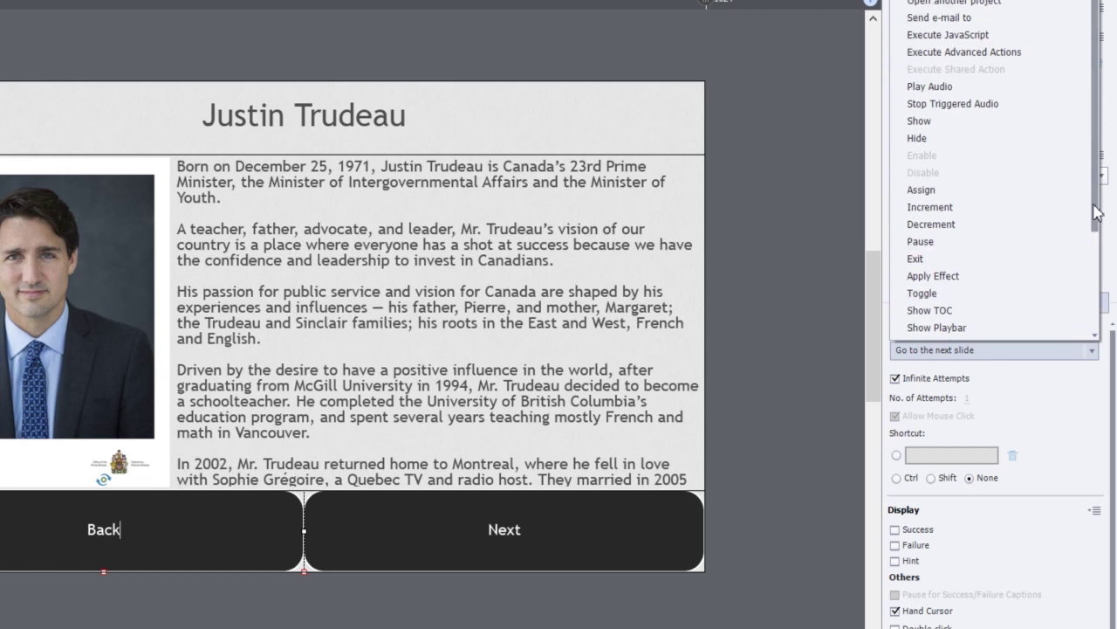
{"action": "scroll", "coordinate": [1035, 154], "scroll_direction": "up", "scroll_amount": 3}
{"action": "left_click", "coordinate": [942, 17]}
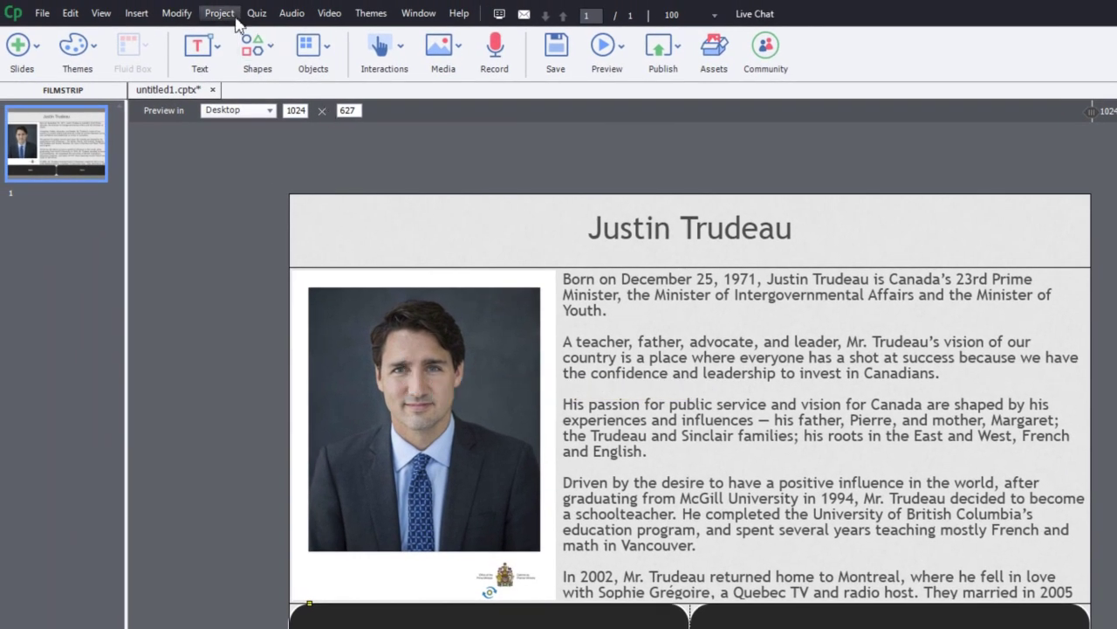
In the Skin Editor, uncheck Show Playback Control, view the Borders tab, and close it
{"action": "left_click", "coordinate": [220, 14]}
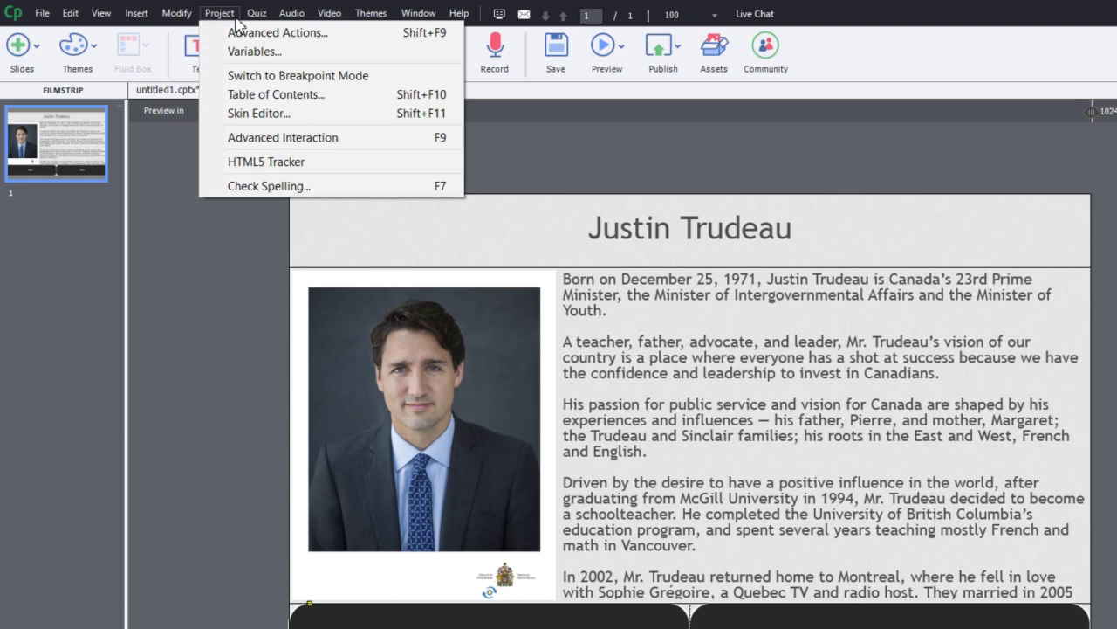
{"action": "left_click", "coordinate": [258, 114]}
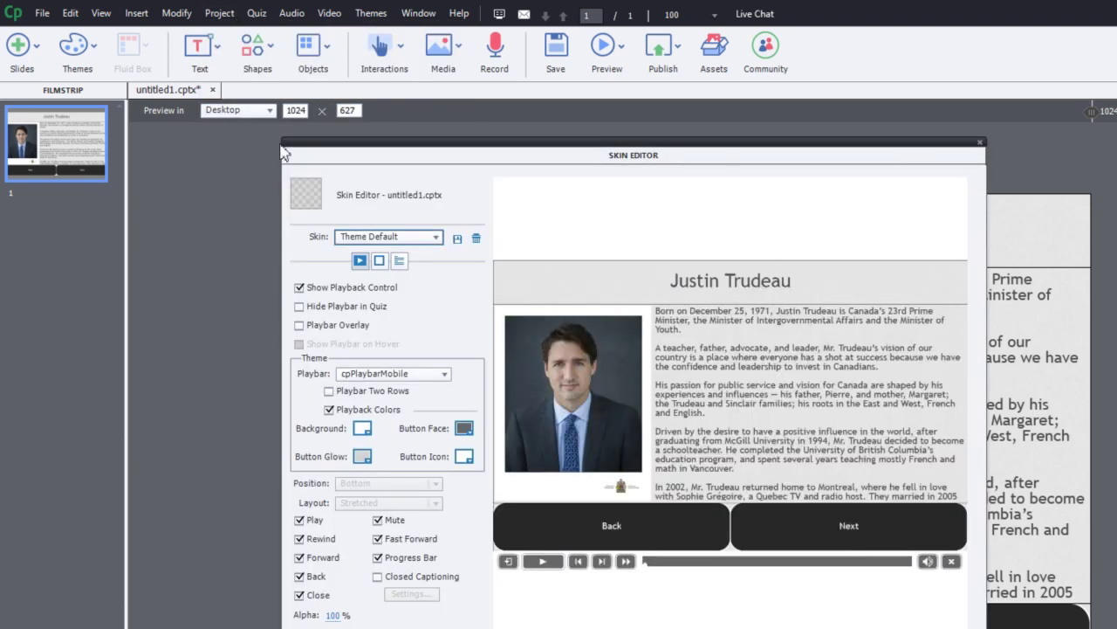
{"action": "left_click", "coordinate": [300, 288]}
{"action": "left_click", "coordinate": [379, 260]}
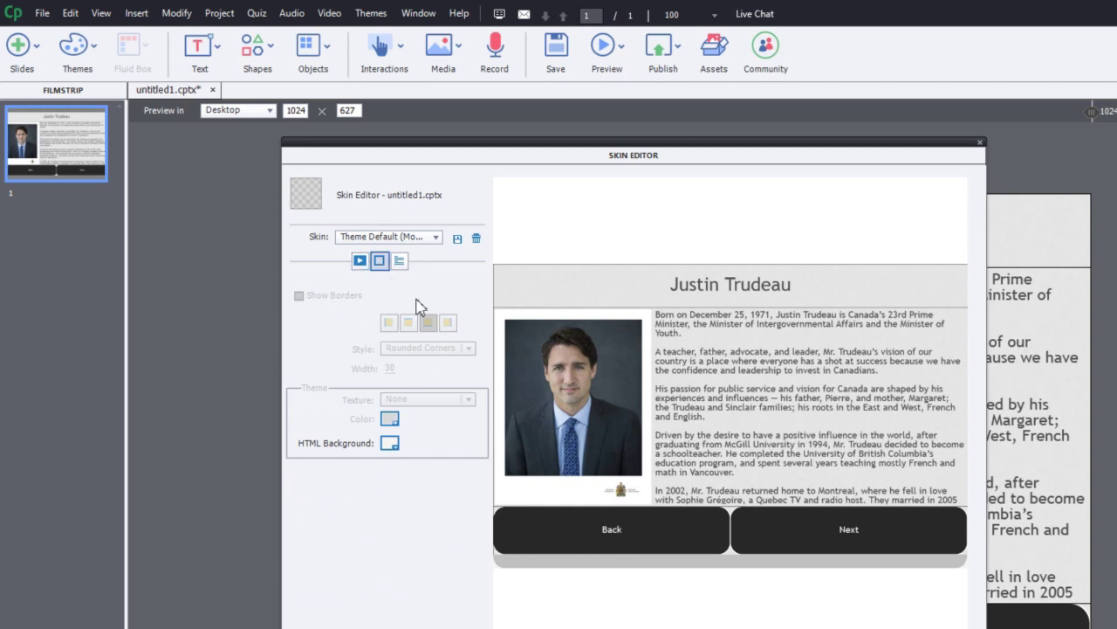
{"action": "left_click", "coordinate": [981, 142]}
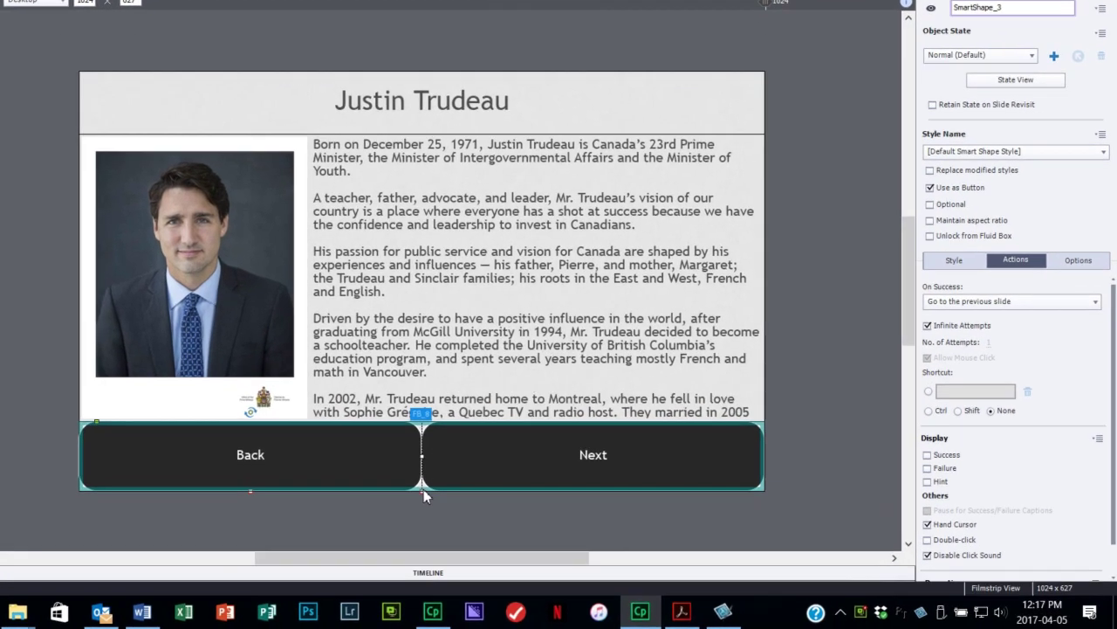
Set fluid box FB_8's horizontal and vertical padding to 10 px
{"action": "left_click", "coordinate": [422, 493]}
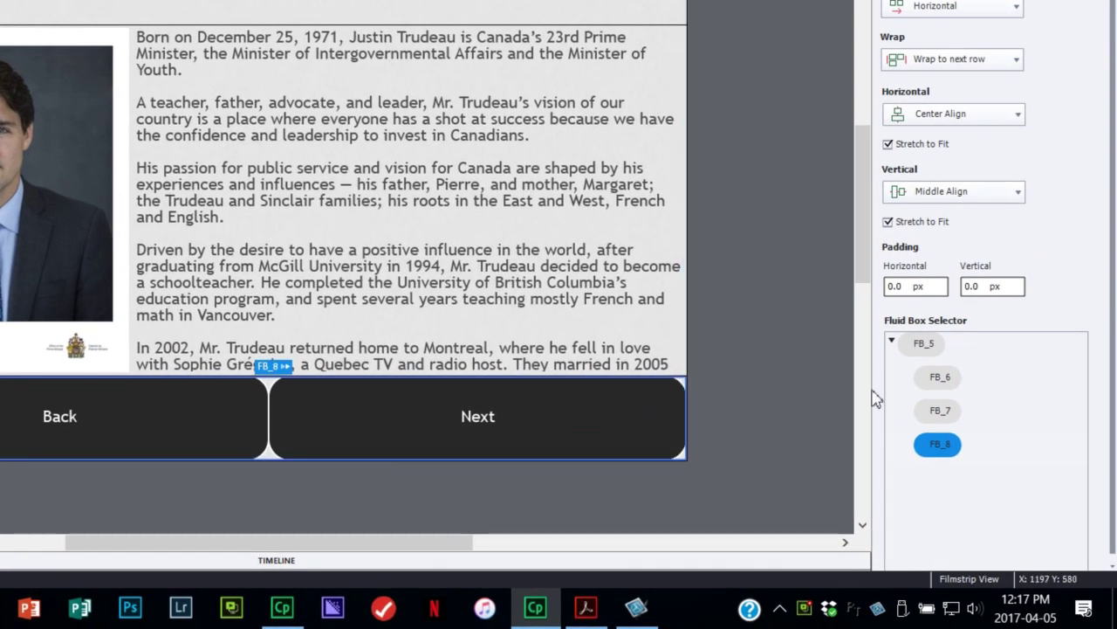
{"action": "left_click_drag", "start_coordinate": [913, 286], "coordinate": [846, 278]}
{"action": "type", "text": "10"}
{"action": "key", "text": "Tab"}
{"action": "type", "text": "10"}
{"action": "key", "text": "Return"}
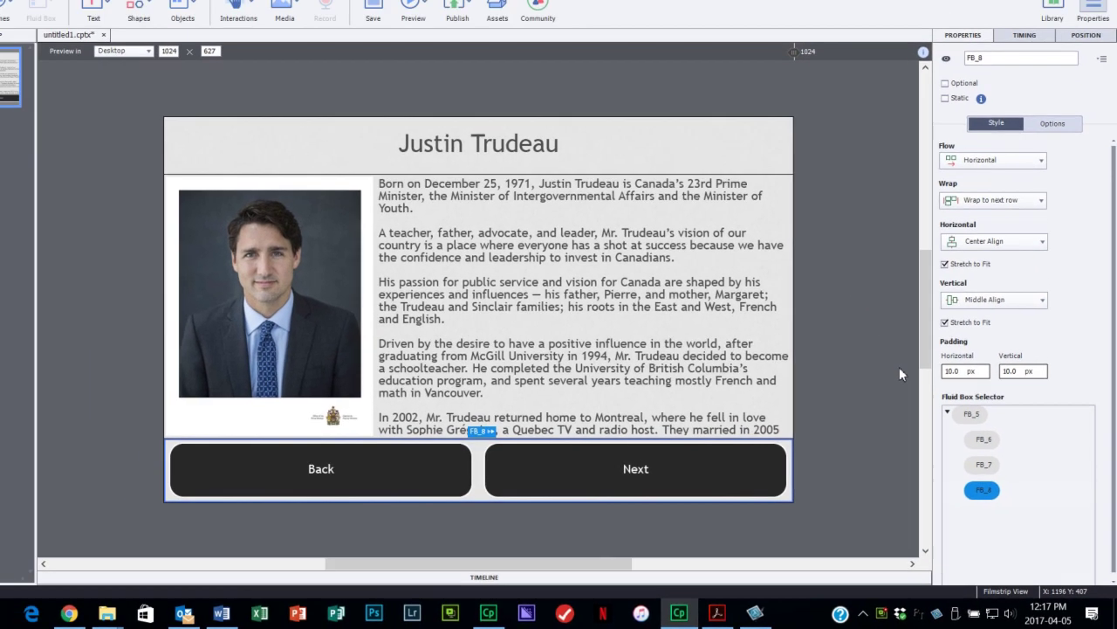
{"action": "left_click", "coordinate": [826, 281]}
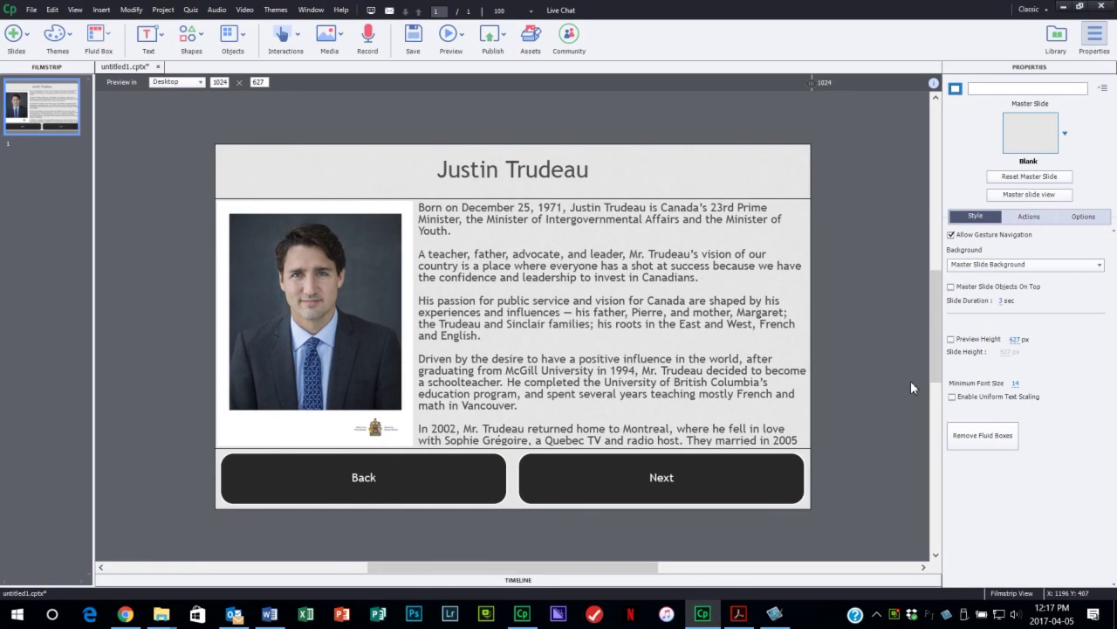
{"action": "left_click", "coordinate": [712, 283]}
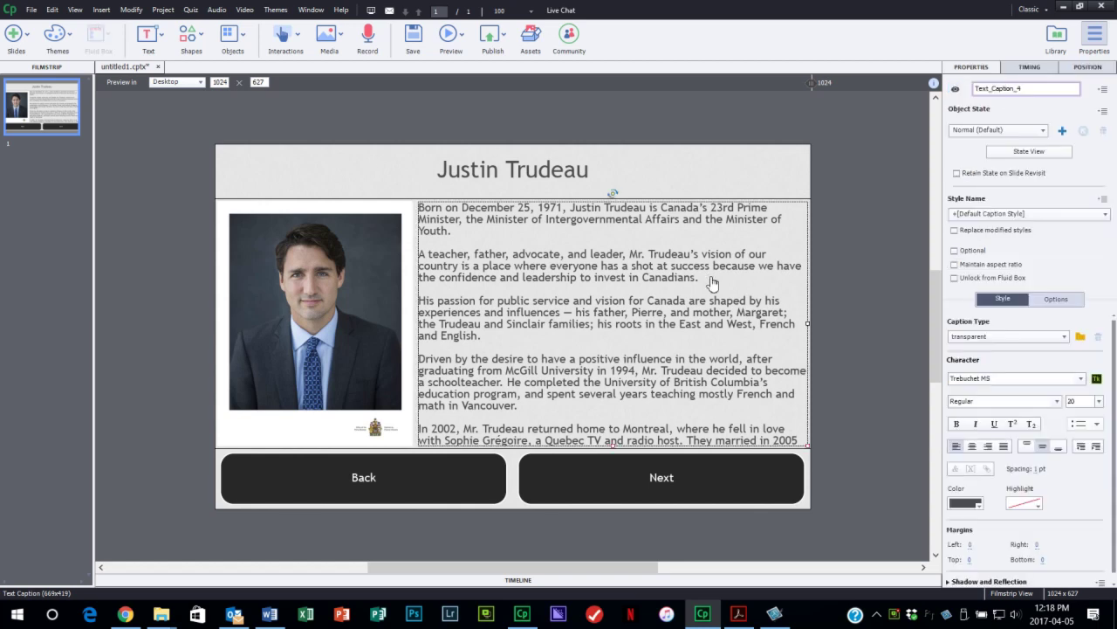
{"action": "double_click", "coordinate": [1079, 403]}
{"action": "type", "text": "16"}
{"action": "key", "text": "Return"}
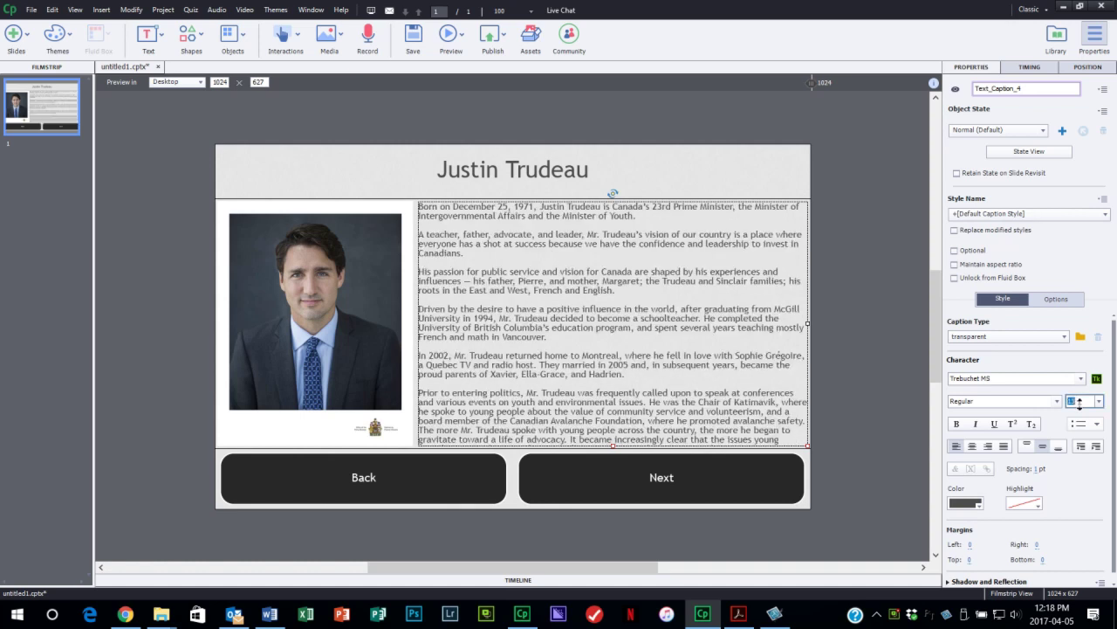
{"action": "type", "text": "8"}
{"action": "key", "text": "Return"}
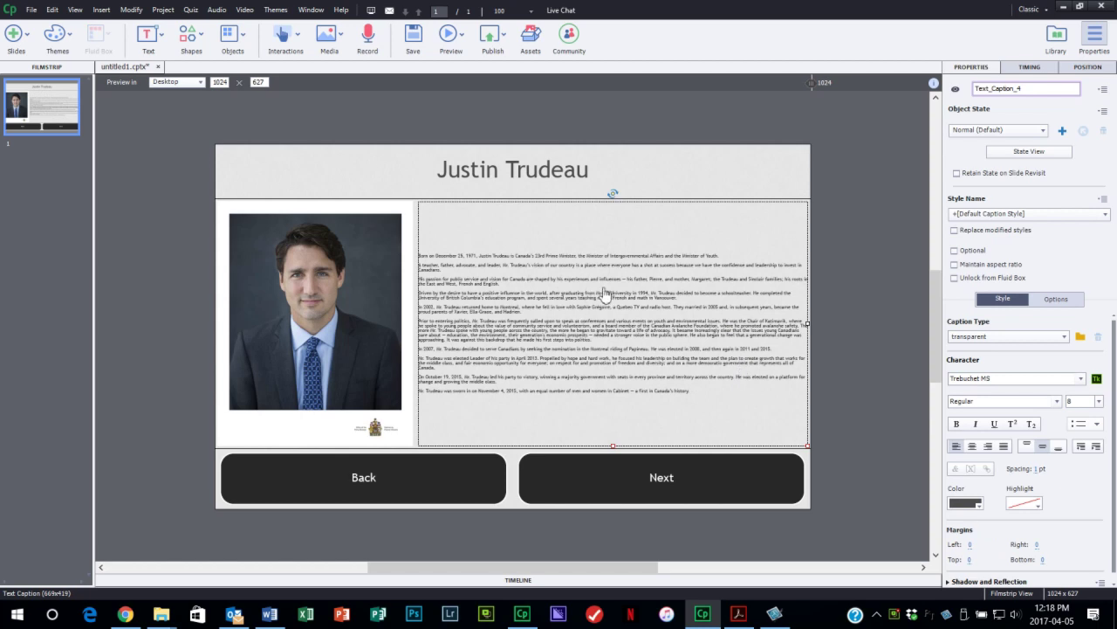
{"action": "double_click", "coordinate": [1079, 402]}
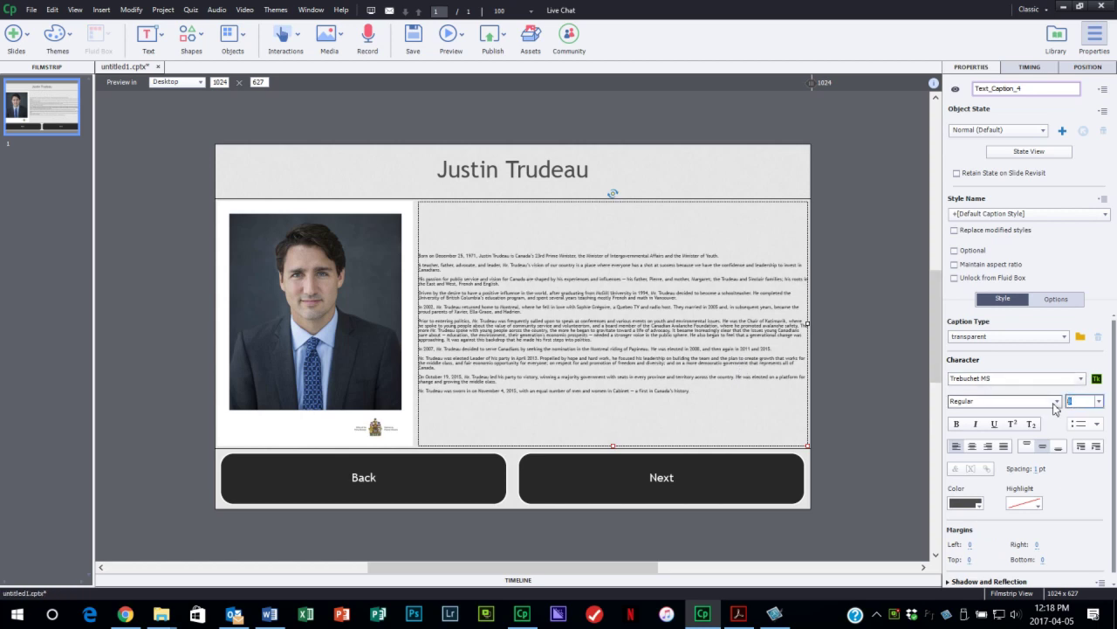
{"action": "type", "text": "20"}
{"action": "key", "text": "Return"}
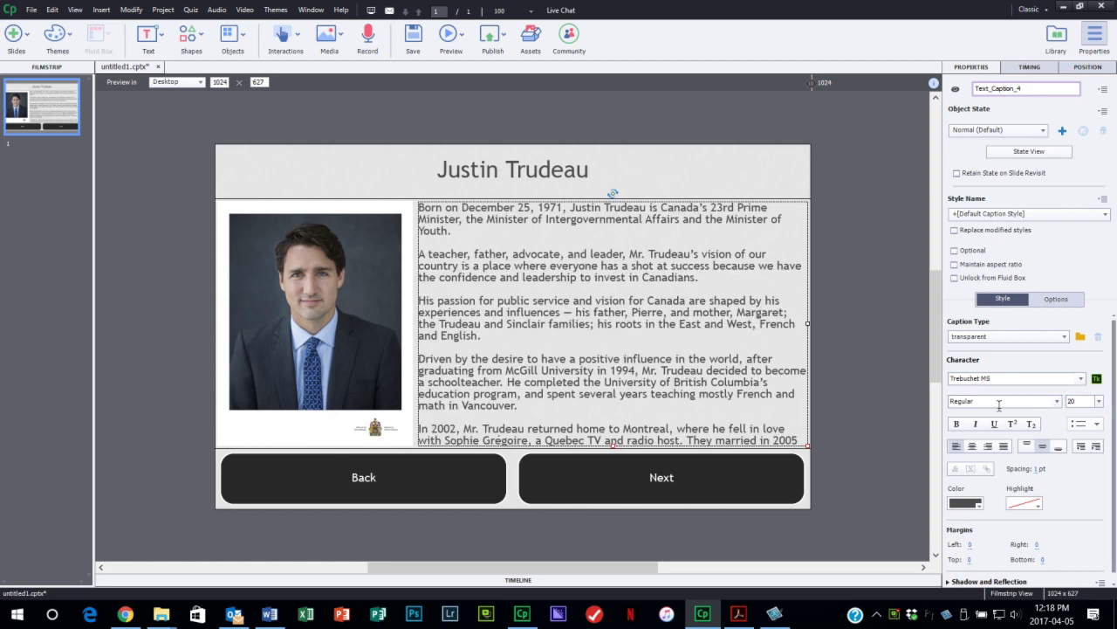
{"action": "left_click", "coordinate": [873, 291]}
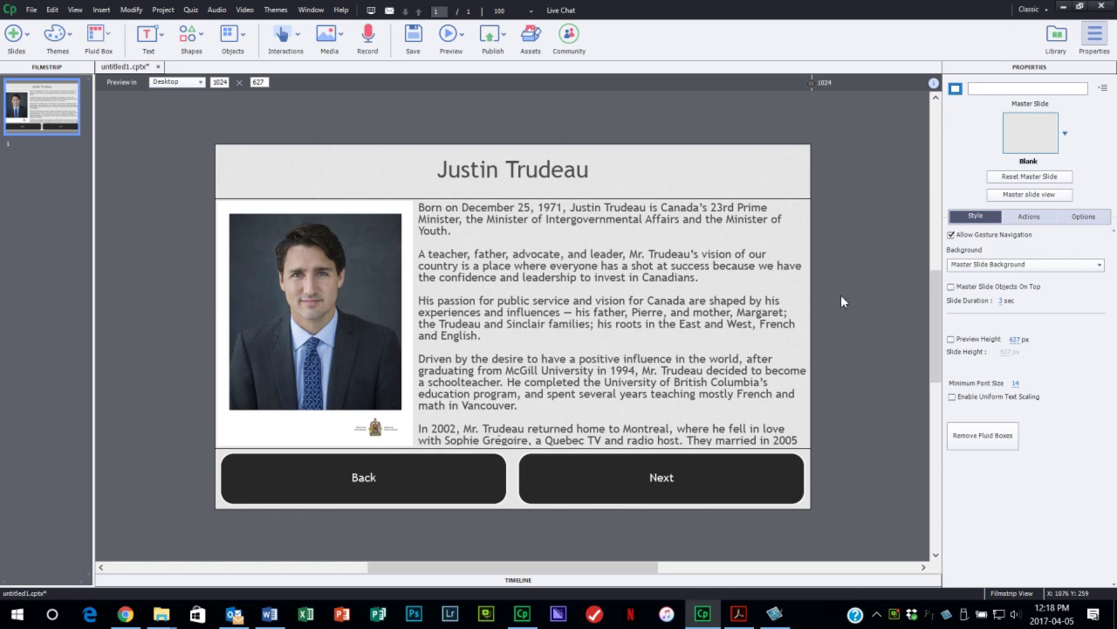
Preview the whole project in the browser and drag the width slider to test reflow
{"action": "left_click", "coordinate": [463, 36]}
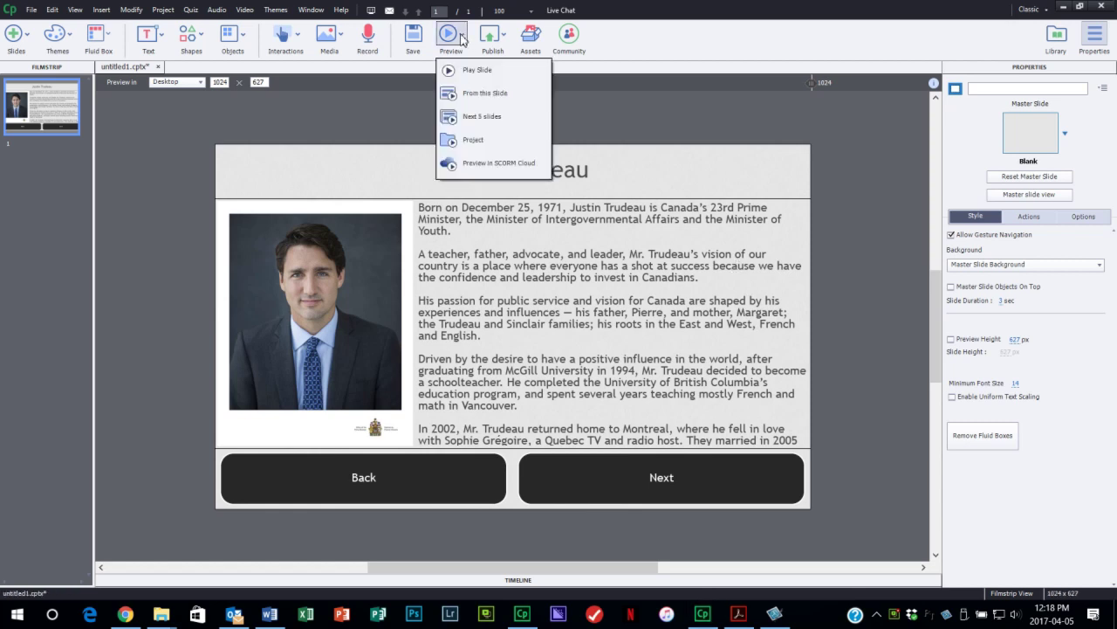
{"action": "left_click", "coordinate": [472, 143]}
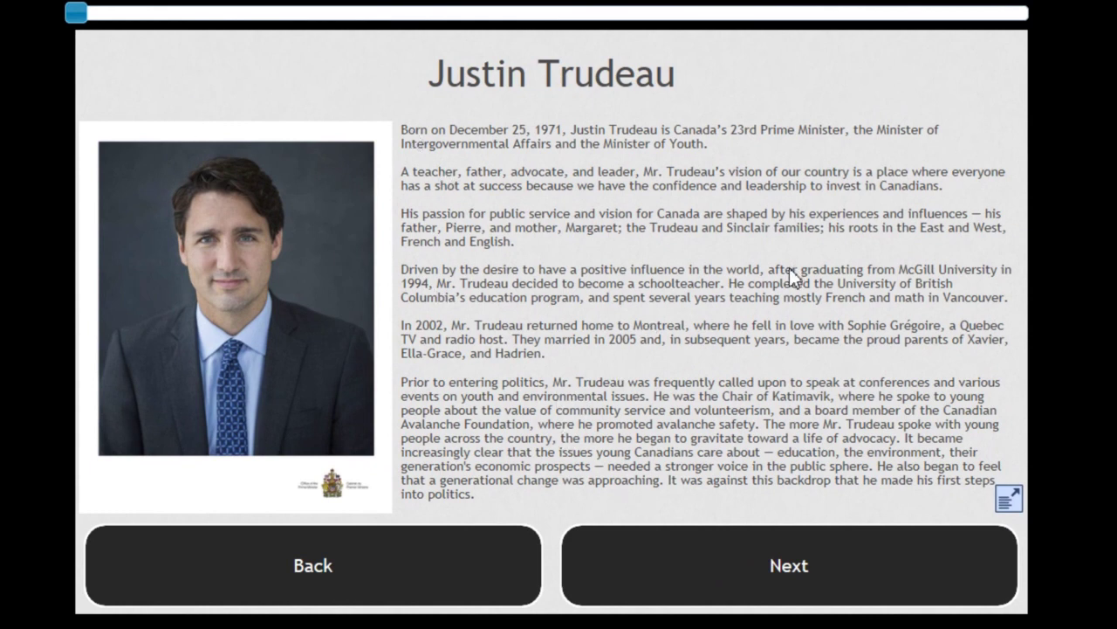
{"action": "left_click_drag", "start_coordinate": [79, 12], "coordinate": [31, 16]}
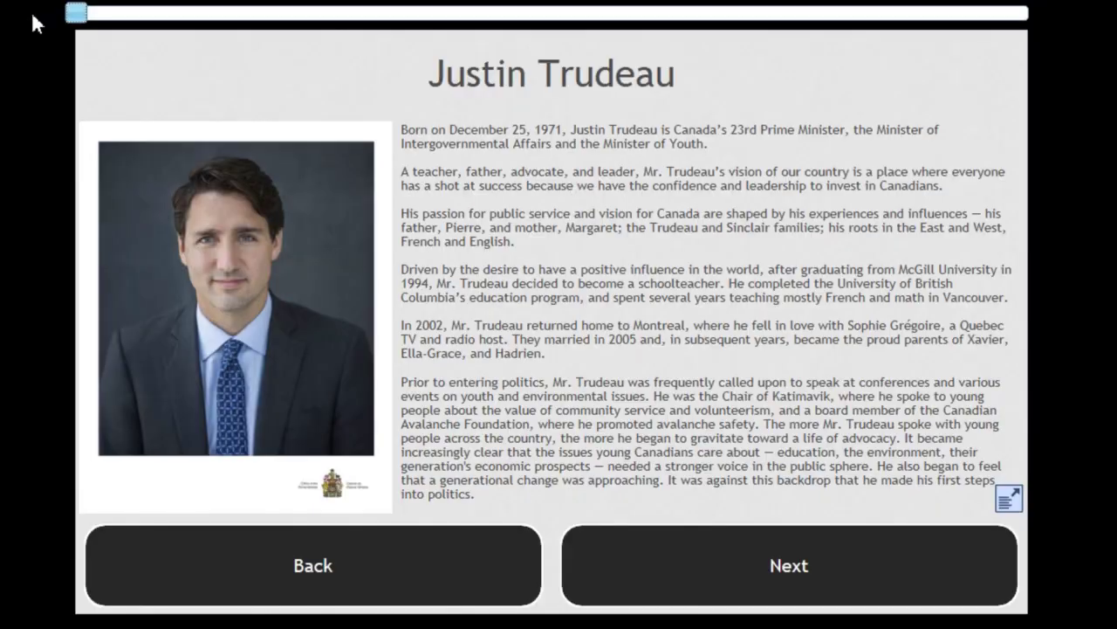
{"action": "left_click", "coordinate": [1009, 500]}
Narrow the preview to phone width and expand the biography into its full-text overlay
{"action": "left_click_drag", "start_coordinate": [76, 12], "coordinate": [1041, 14]}
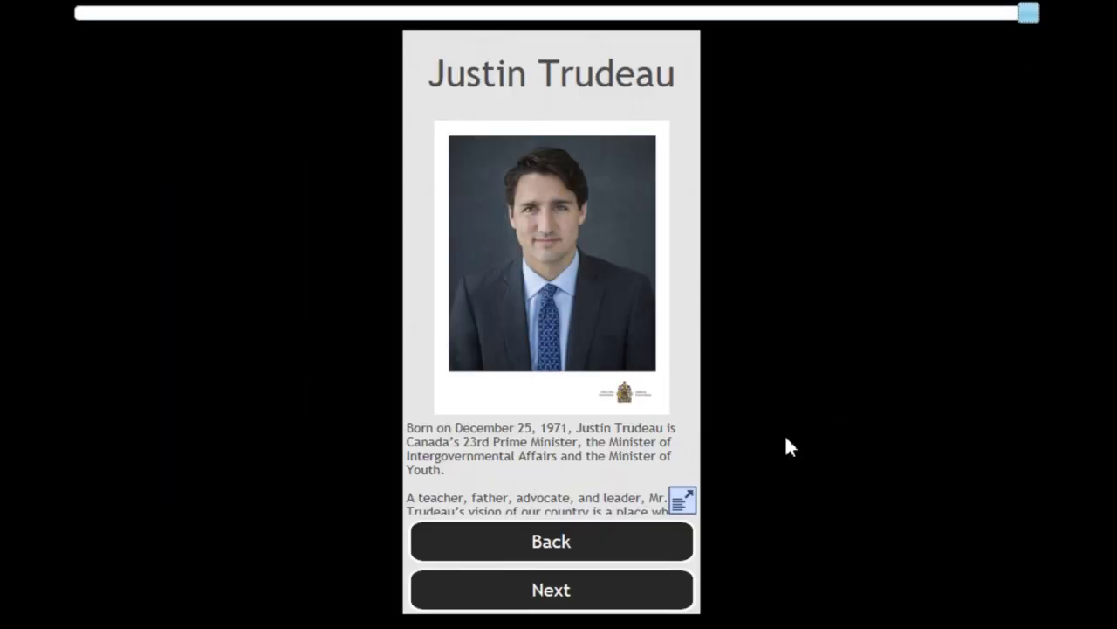
{"action": "left_click", "coordinate": [683, 501]}
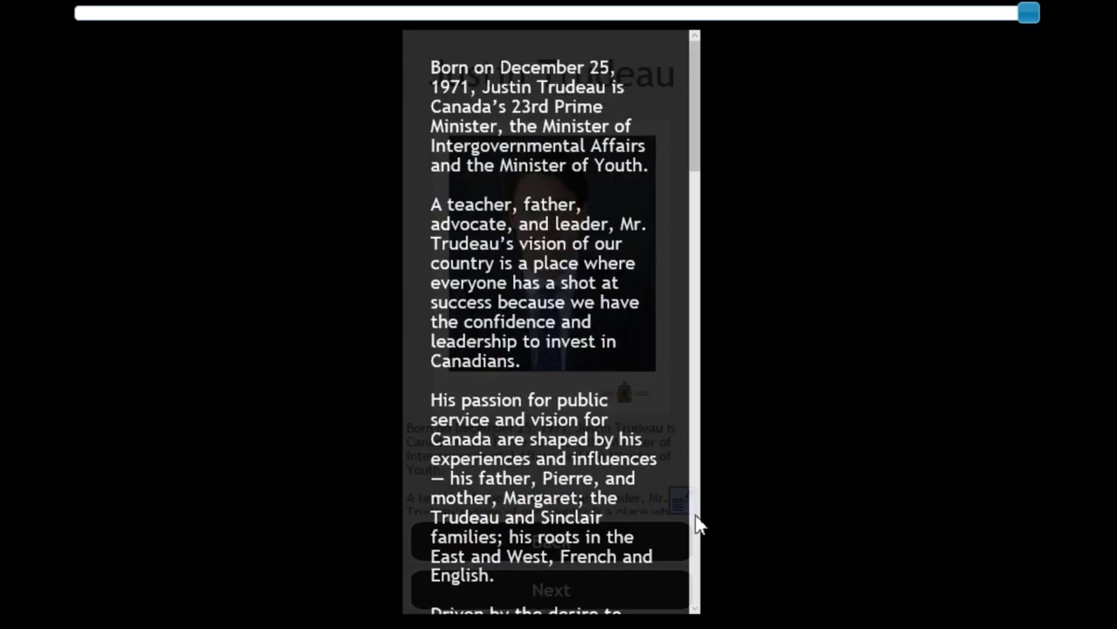